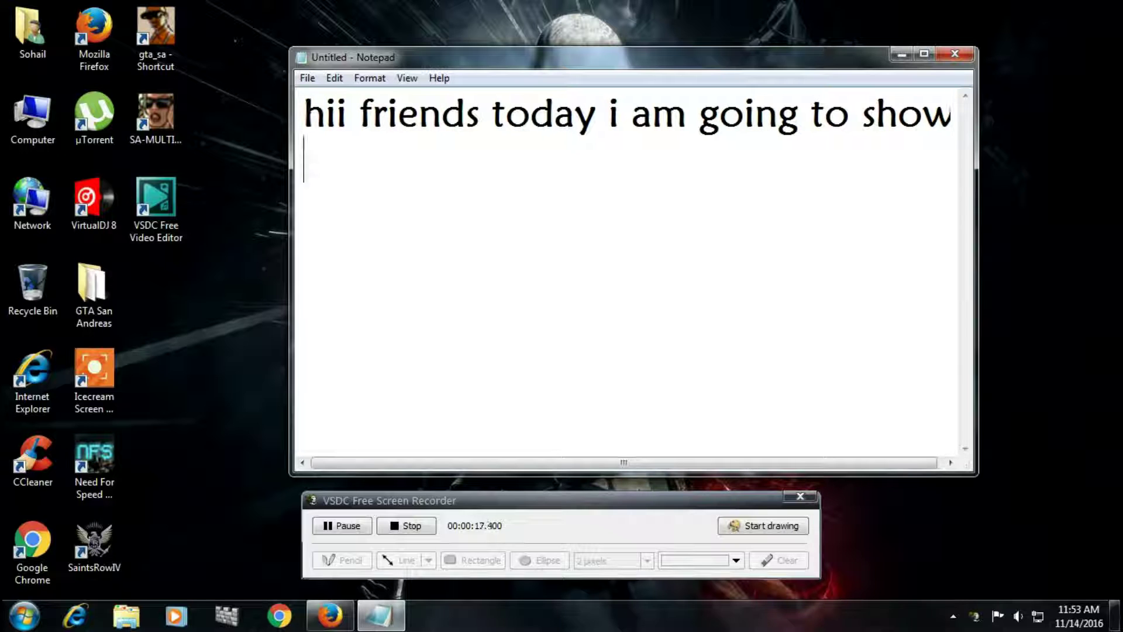
Continue the Notepad message with "you how play gta sanadreas" and, on the following line, "multiplayer".
text(u)
key(BackSpace)
text(you how )
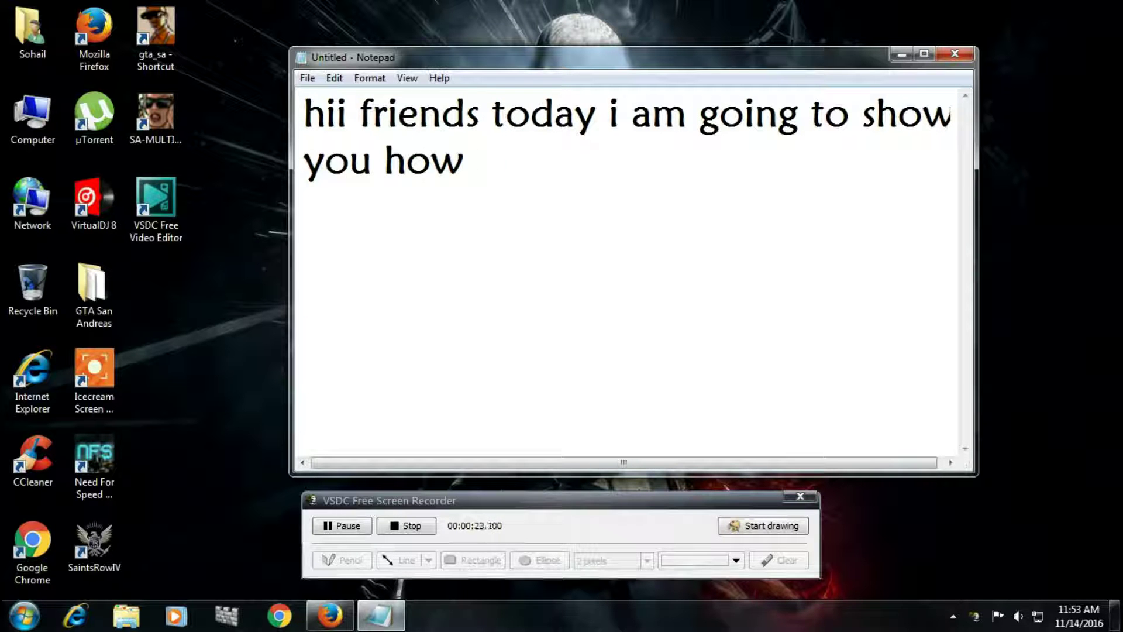
text(play gta)
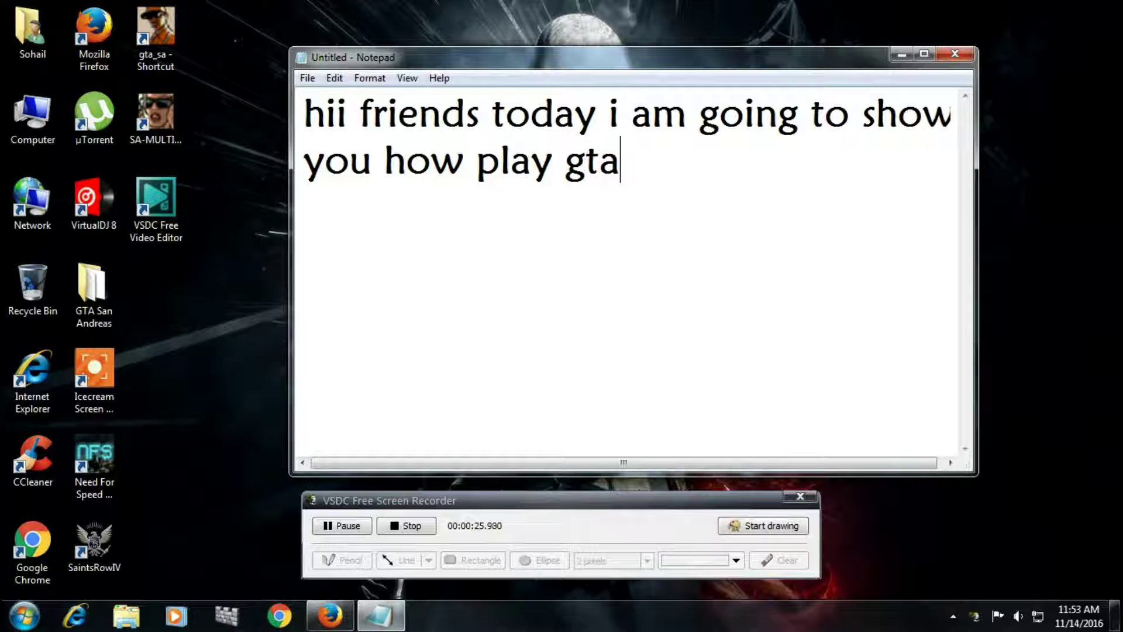
text( sanadreas )
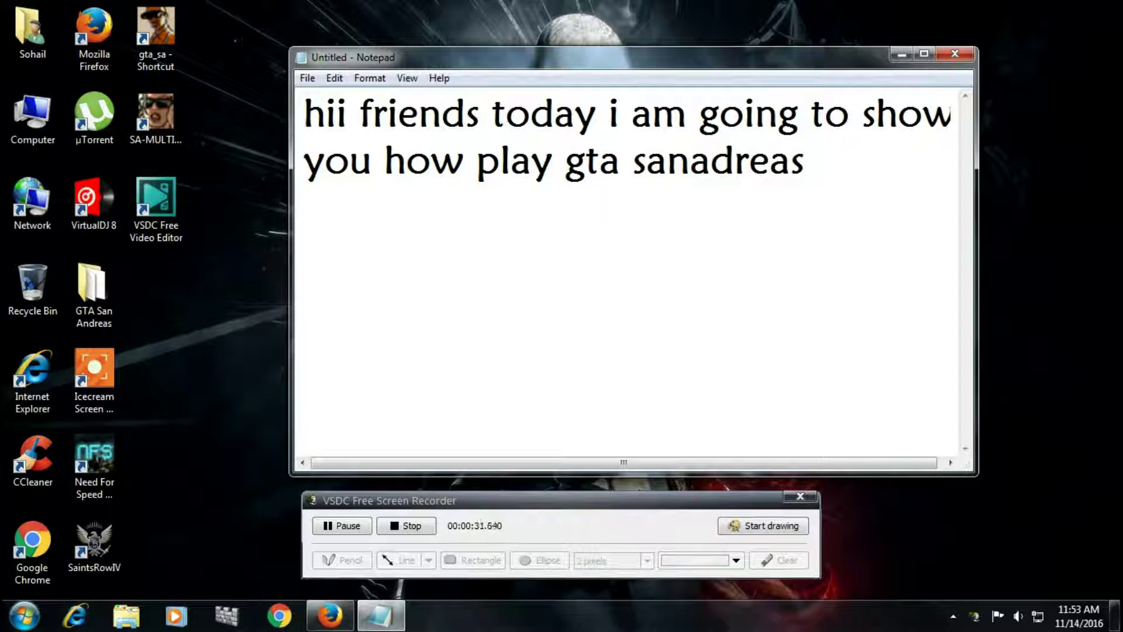
text(multiplayer)
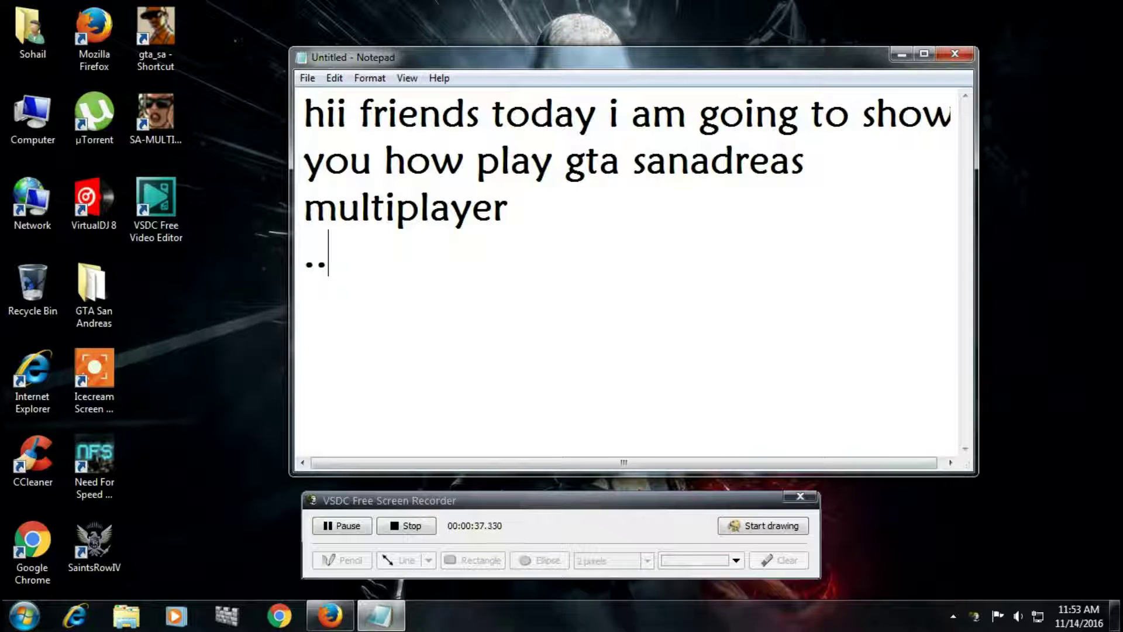
Add a separator line of twelve dots below the message, followed by the line "so follow my steps.....".
key(Return)
text(...........)
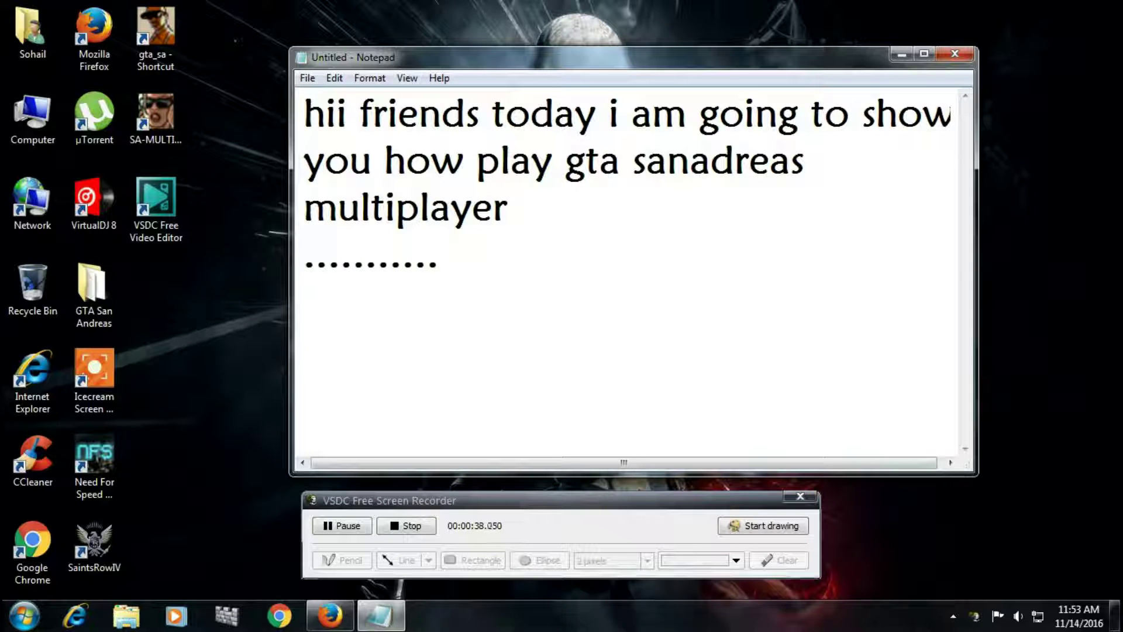
text(.)
key(Return)
text(so )
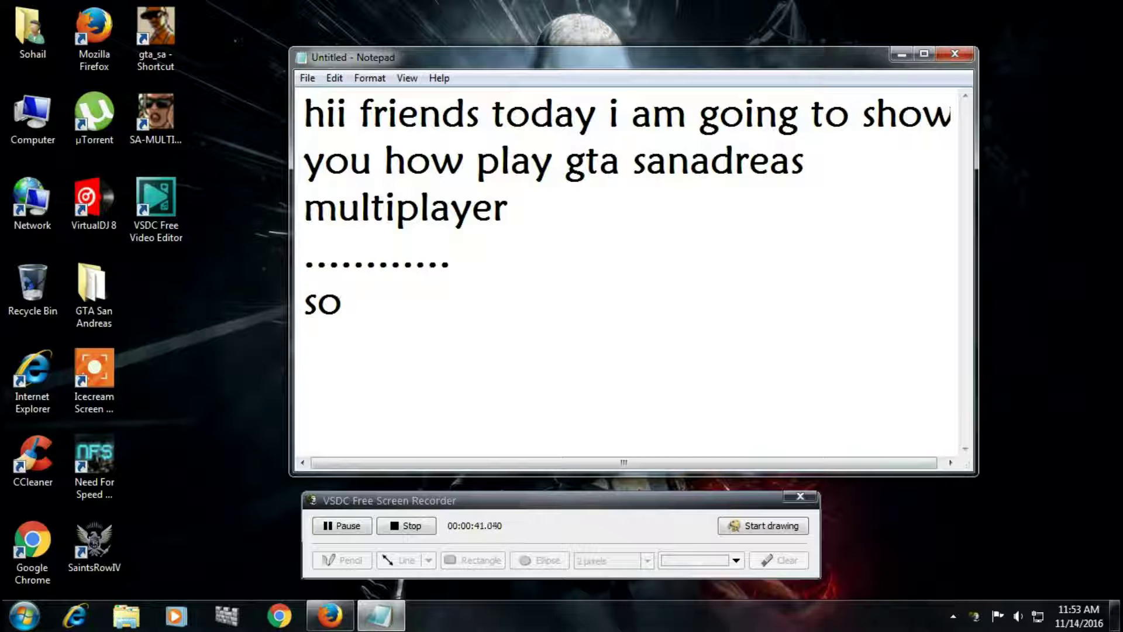
text(follow my )
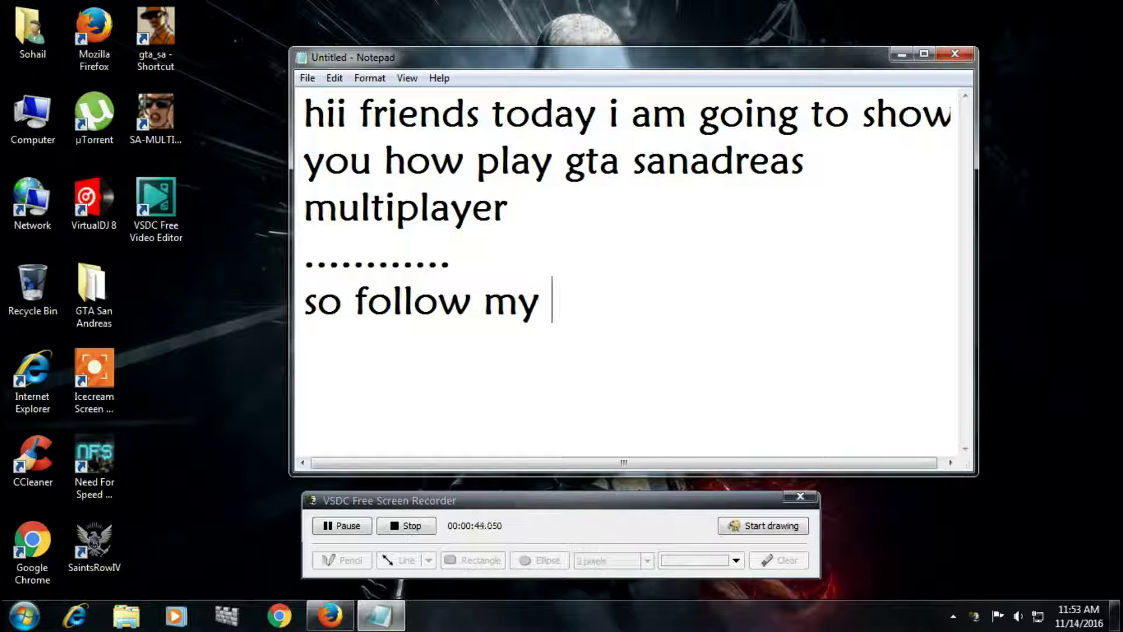
text(steps.....)
Clear all text from the note and minimize the Notepad window.
key(ctrl+a)
key(BackSpace)
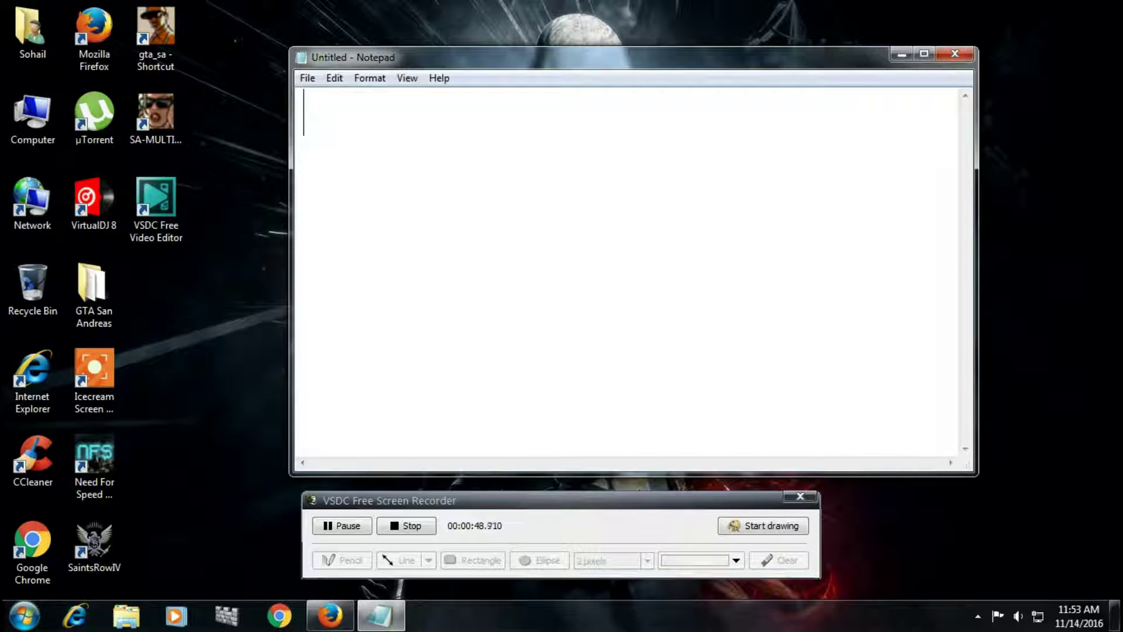
click(902, 54)
Switch to Firefox and search Google for "sanadreas multiplayer".
click(330, 615)
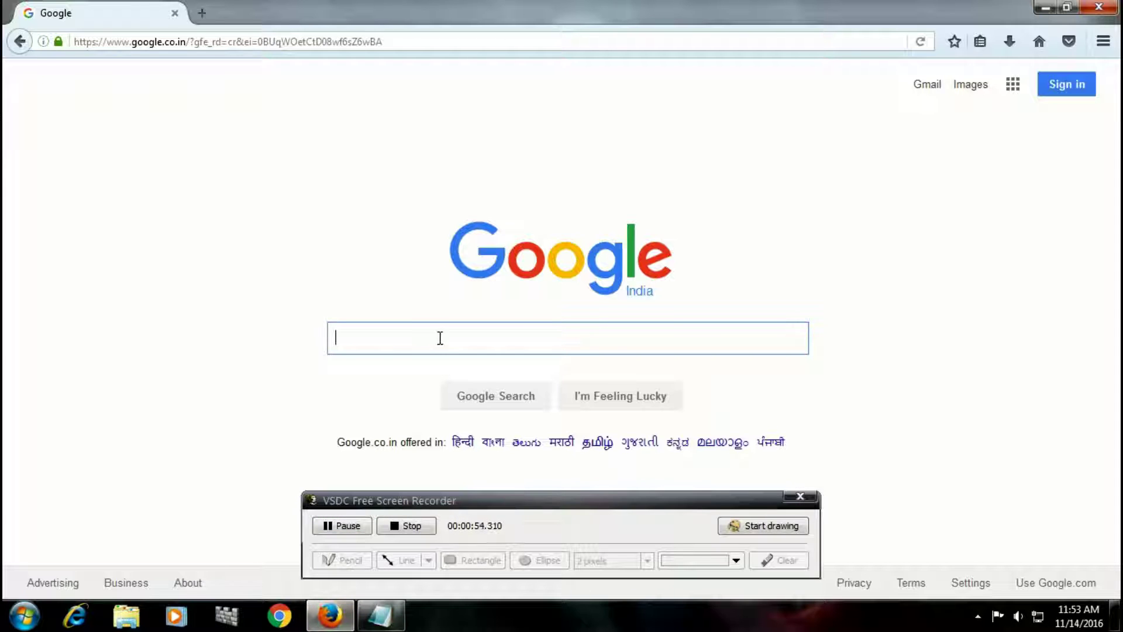
text(sanadr)
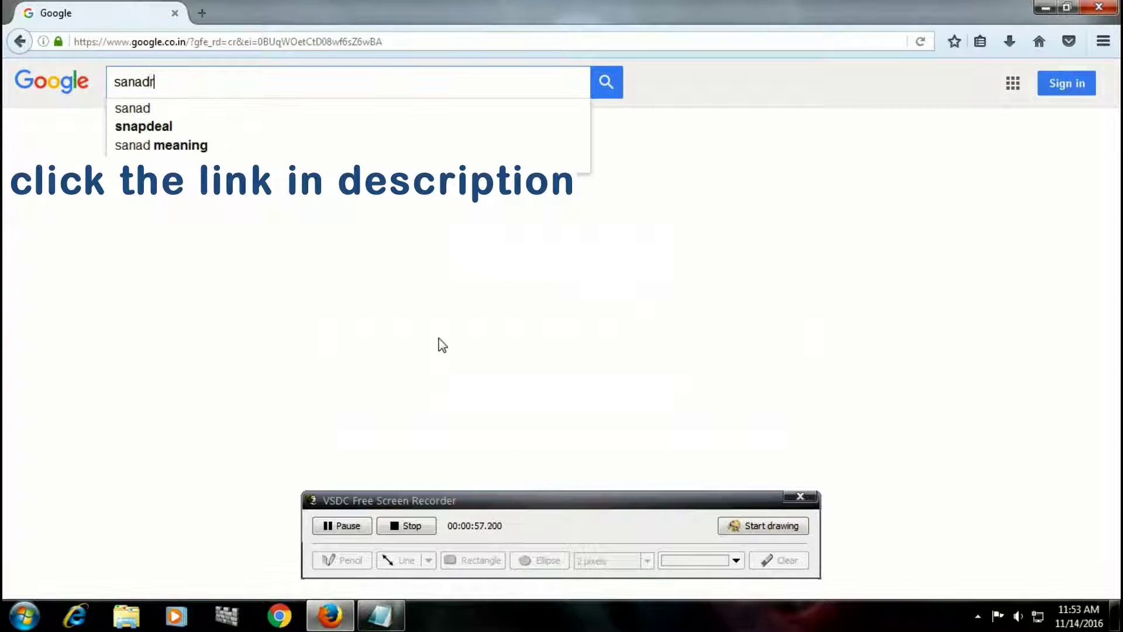
text(eas multiplayer)
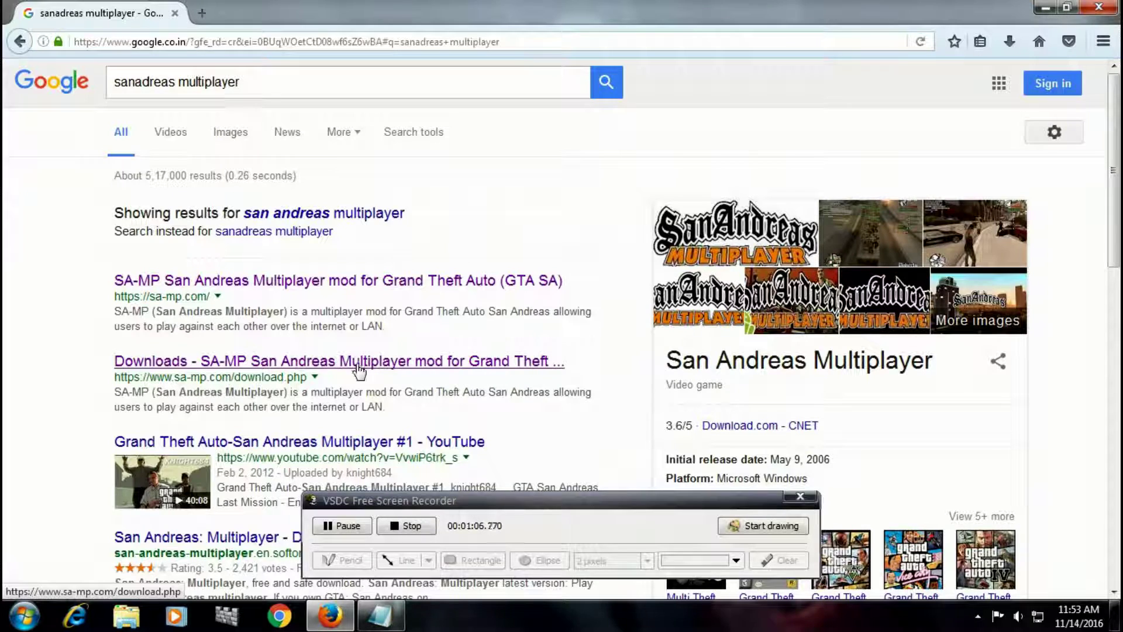
Open the SA-MP Downloads search result and save the SA-MP 0.3.7 Client installer, sa-mp-0.3.7-install.exe.
click(363, 363)
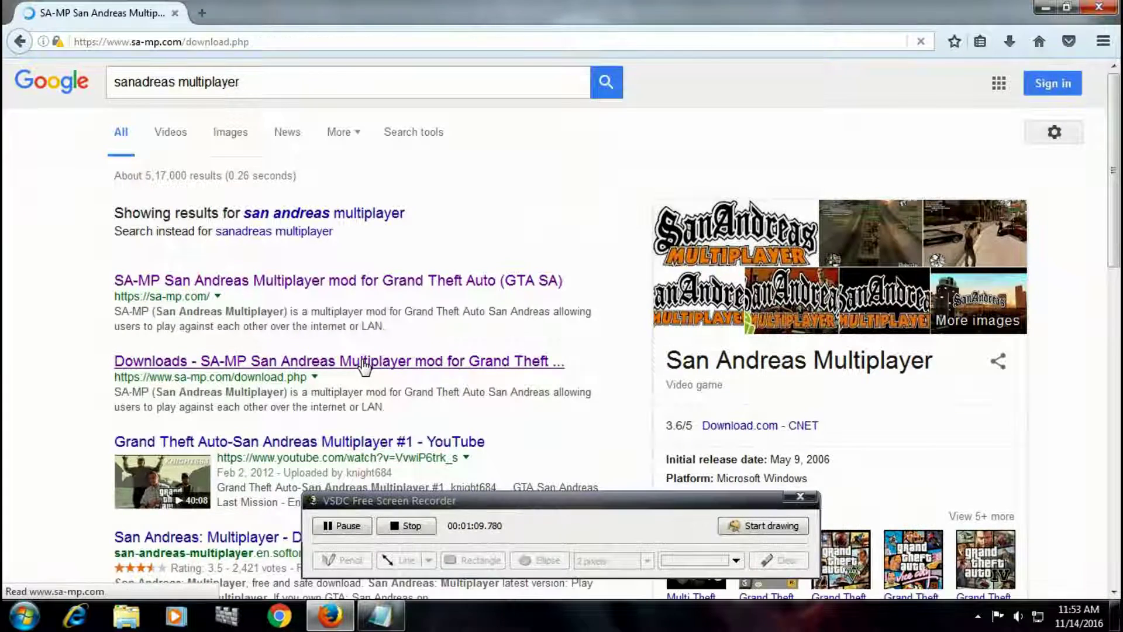
scroll(338, 330, down, 2)
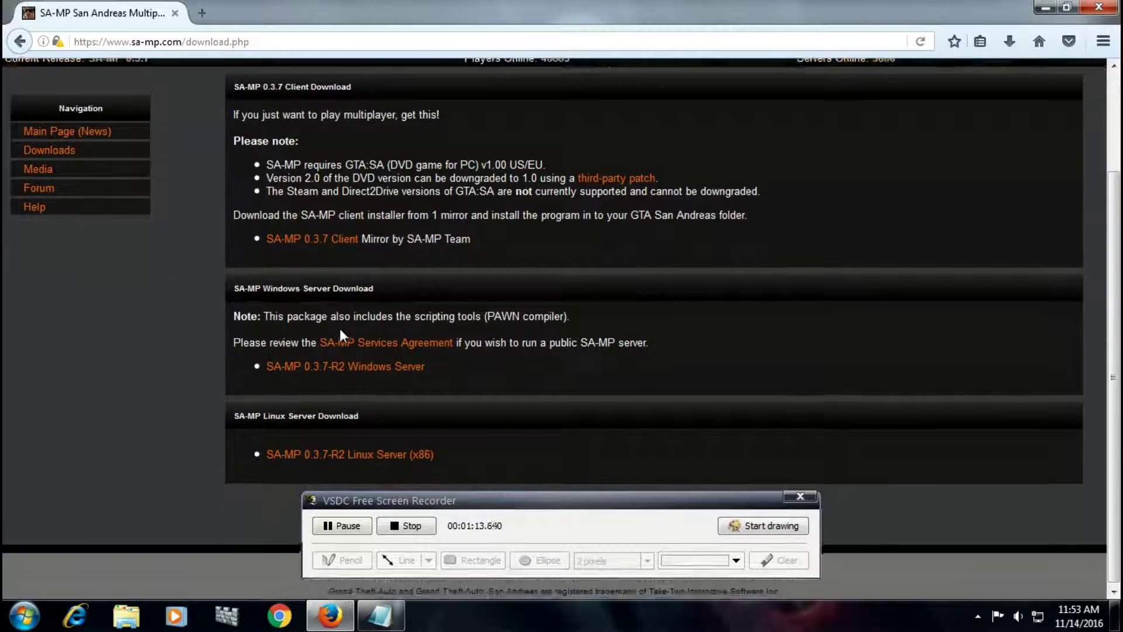
scroll(339, 328, up, 2)
click(314, 335)
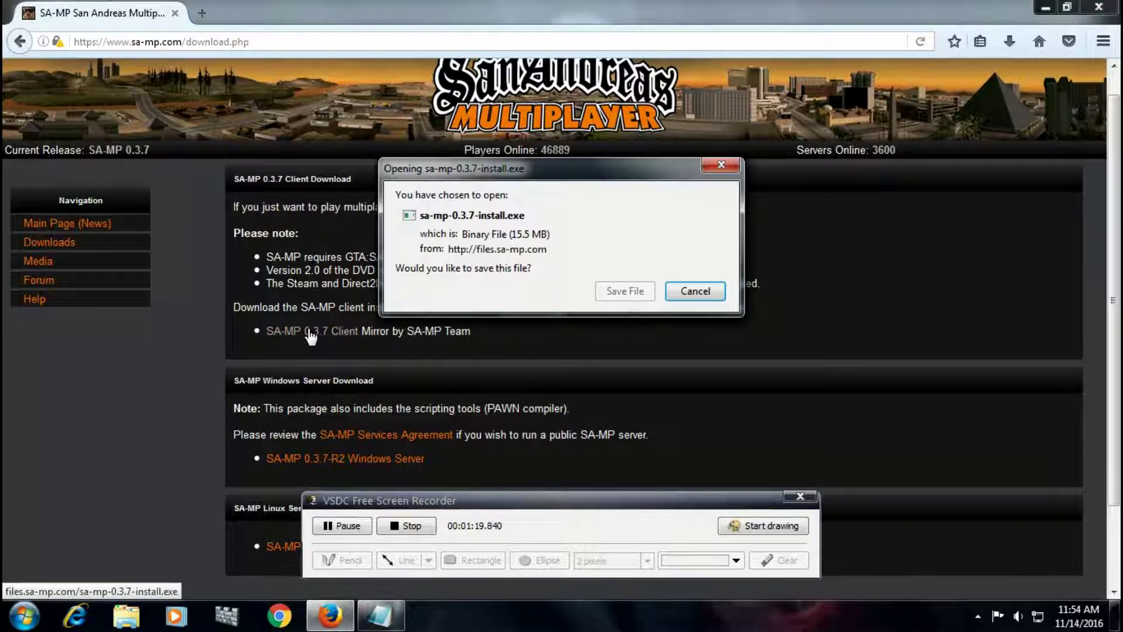
click(629, 294)
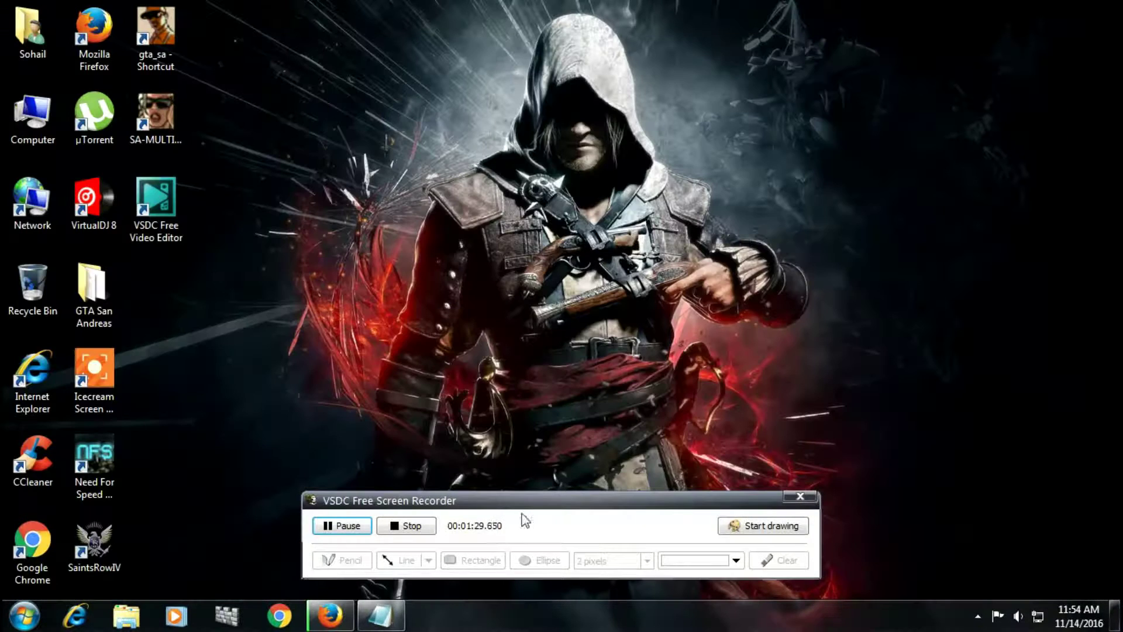
Switch back to Notepad and write "after downlode this setup." in the empty note.
click(380, 615)
text(aft)
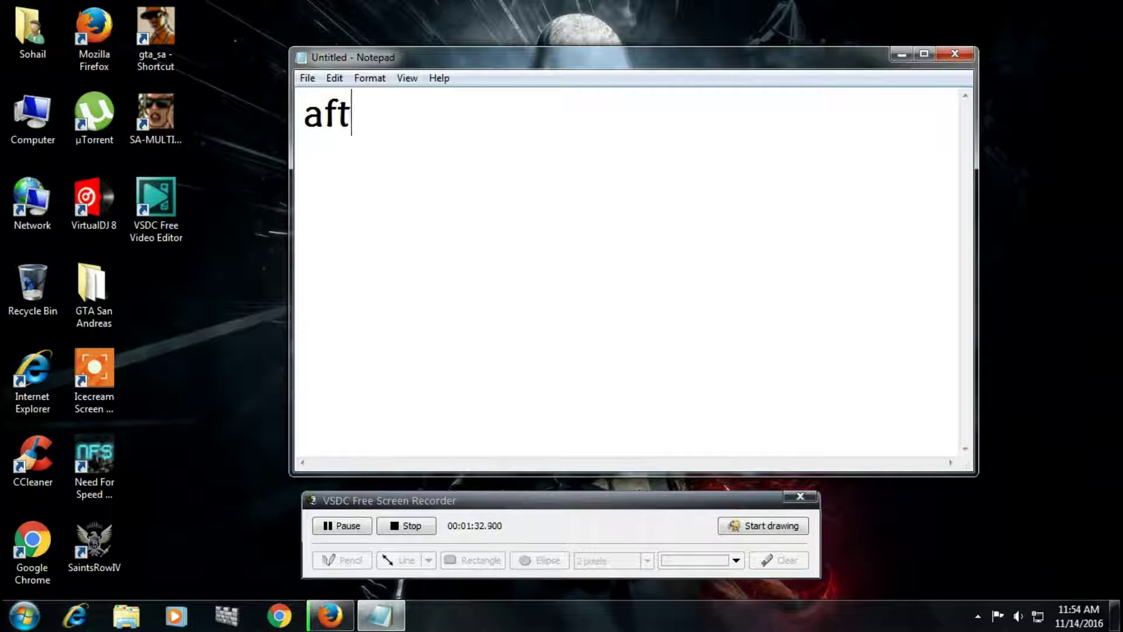
text(er down)
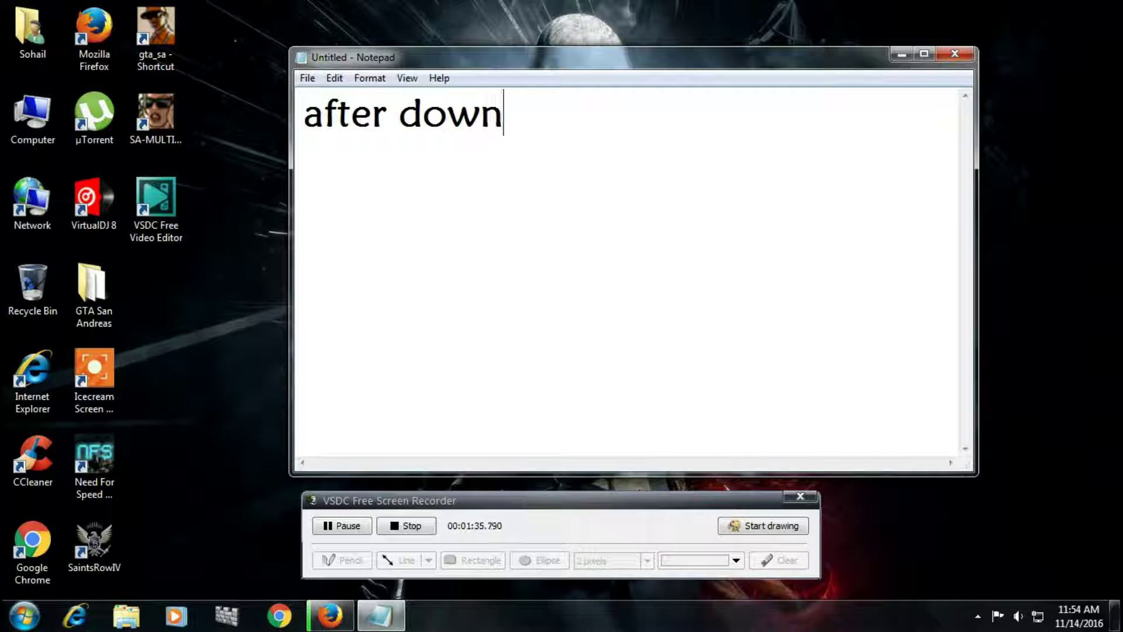
text(lode this)
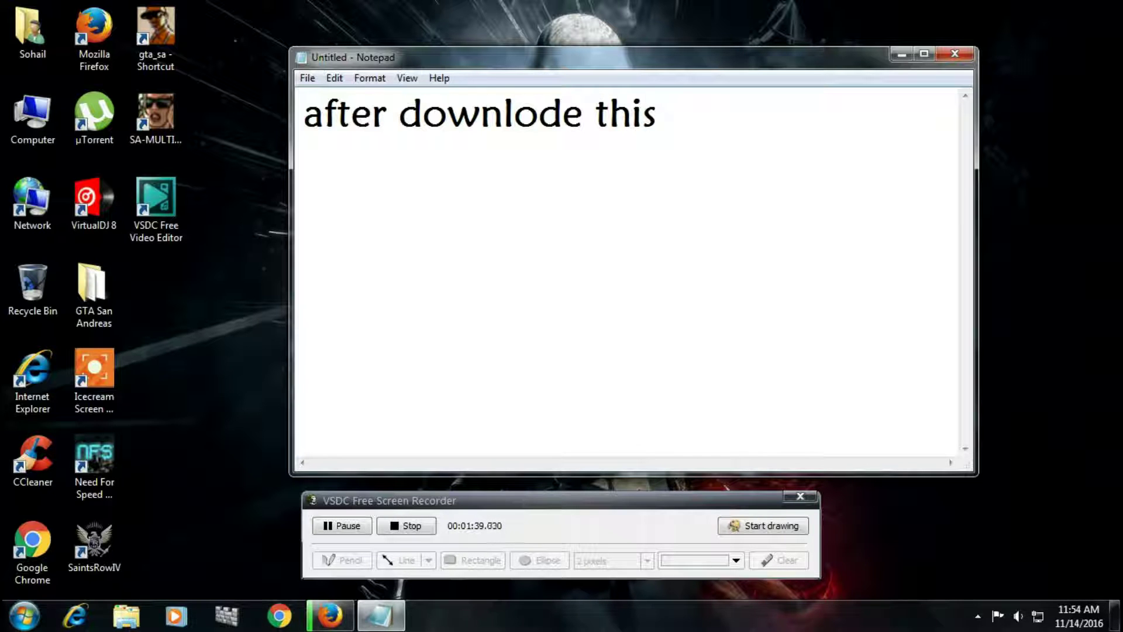
text( setup)
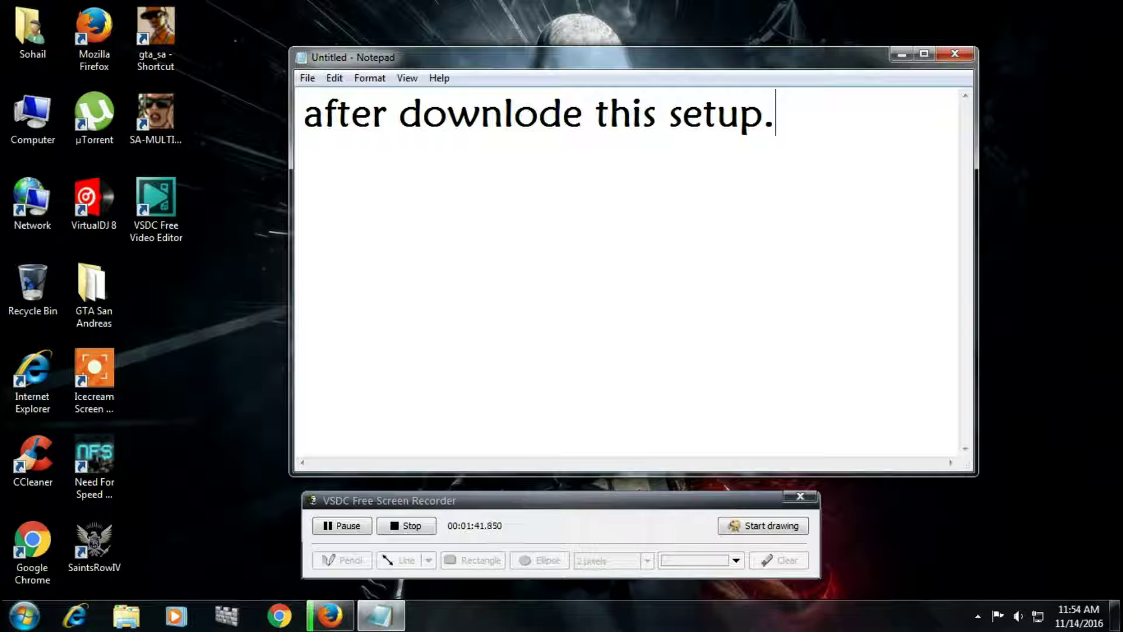
text(.)
Add a second line to the note reading "click to setup".
key(Return)
text(click)
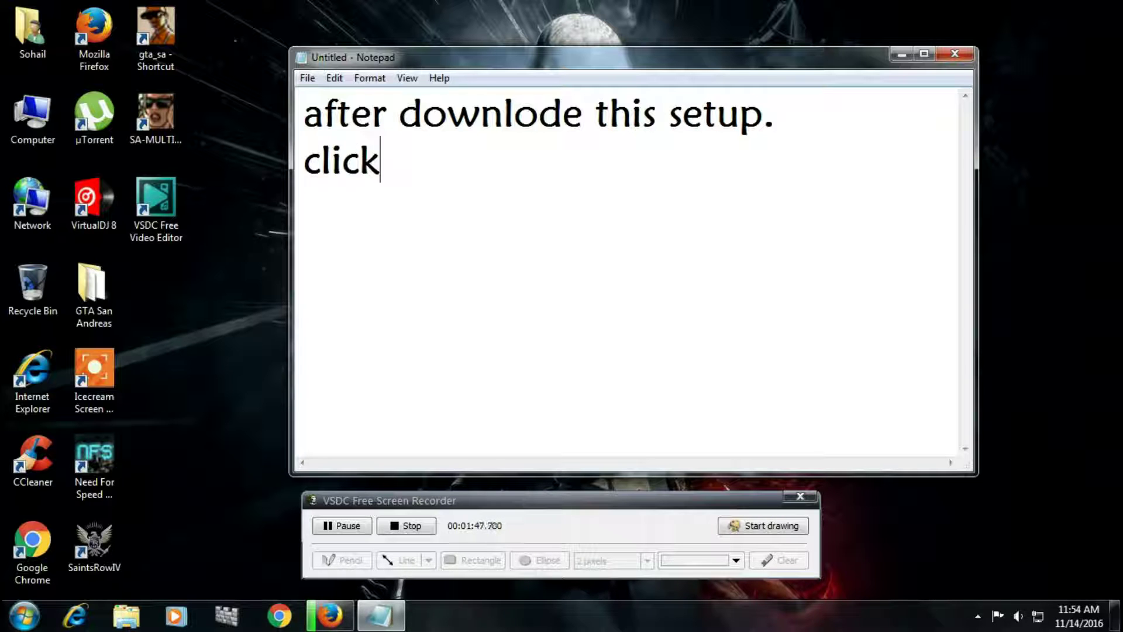
text( to)
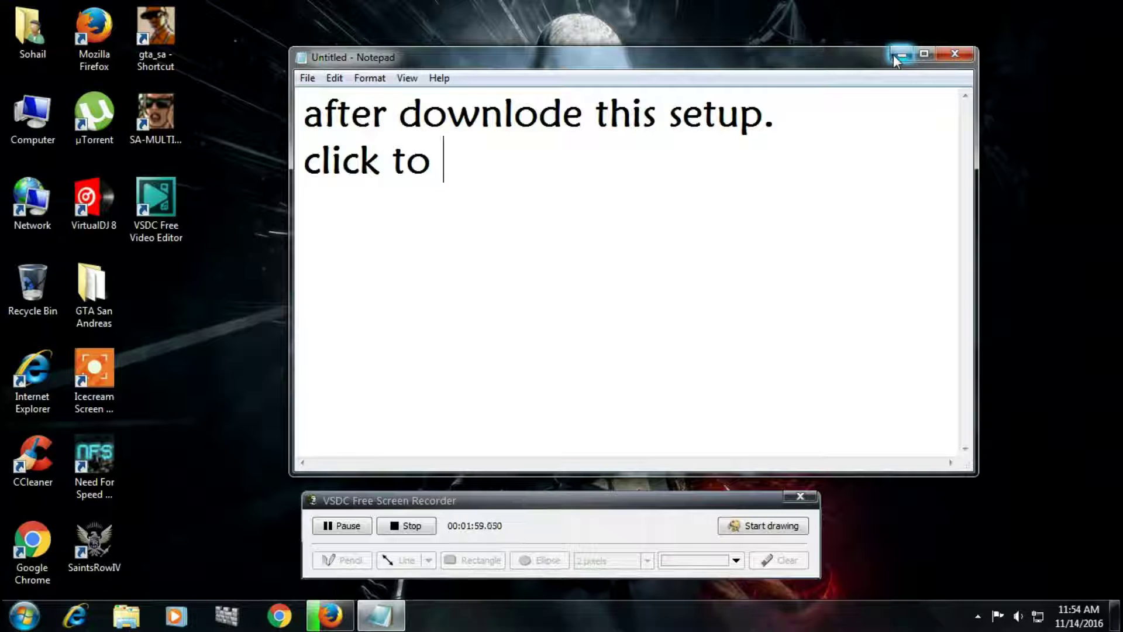
text(setup)
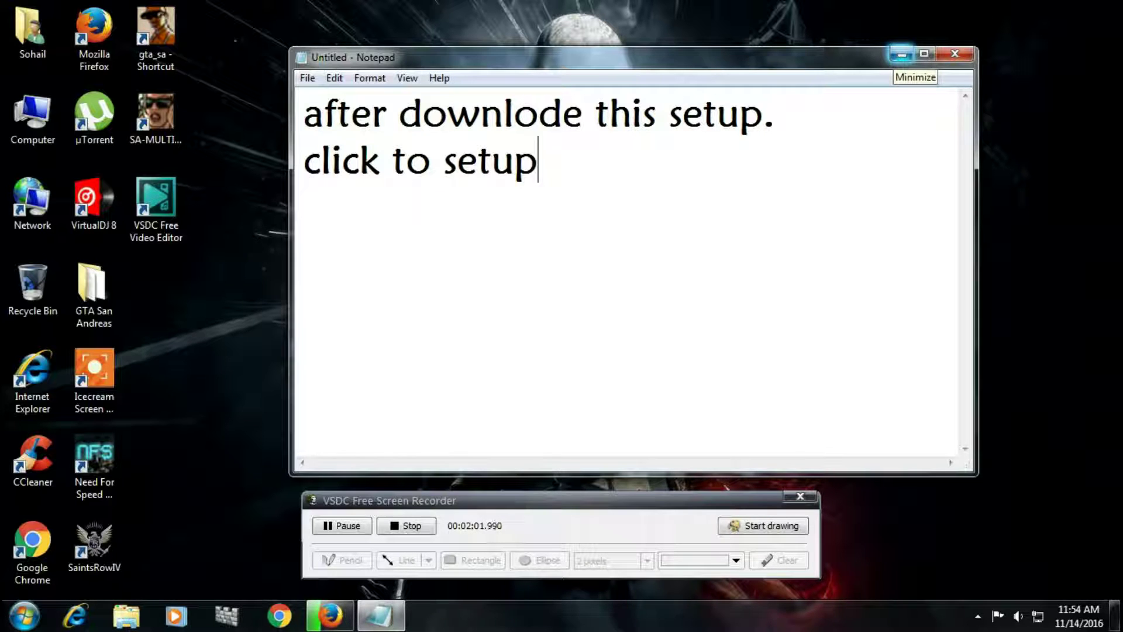
Run sa-mp-0.3.7-install from the Programs folder inside Downloads and accept its license agreement.
click(901, 54)
double_click(47, 117)
click(69, 123)
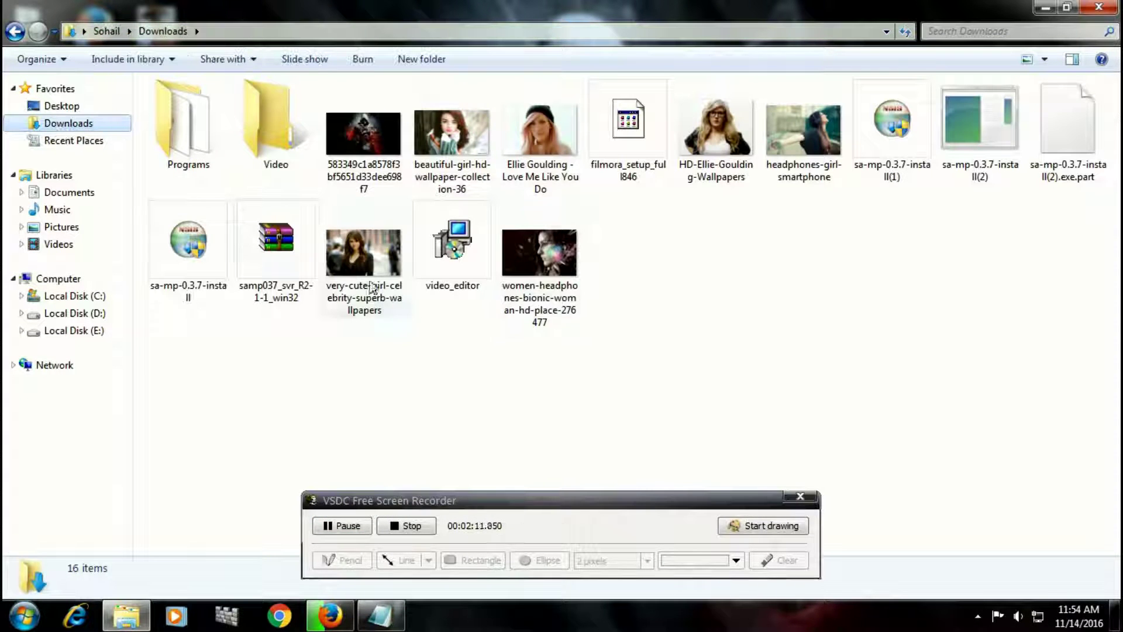
double_click(199, 156)
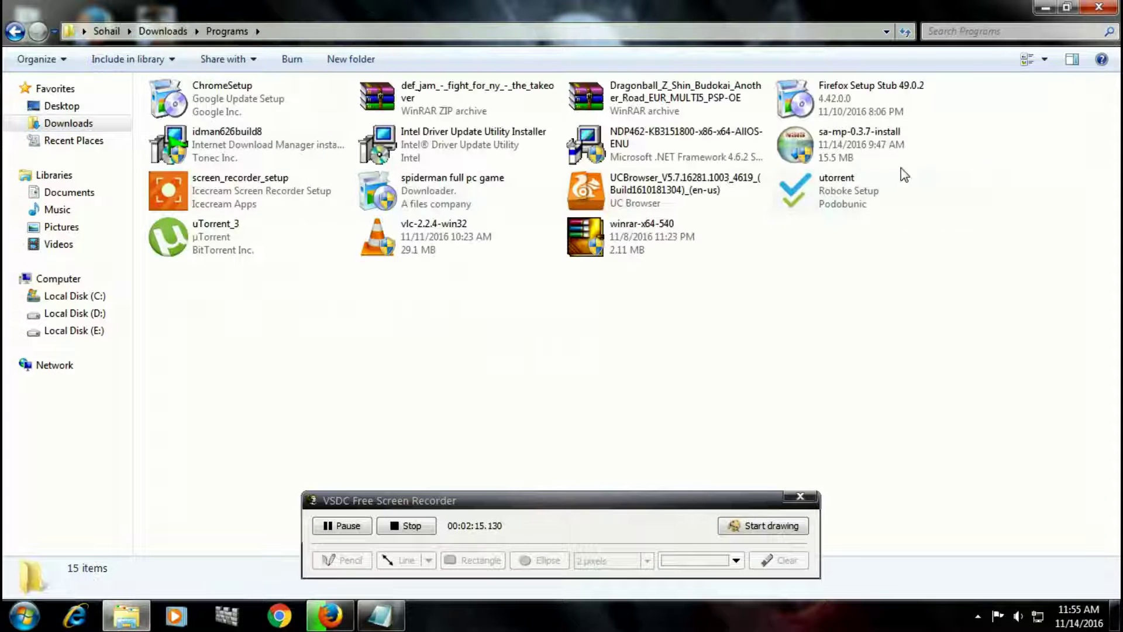
double_click(854, 157)
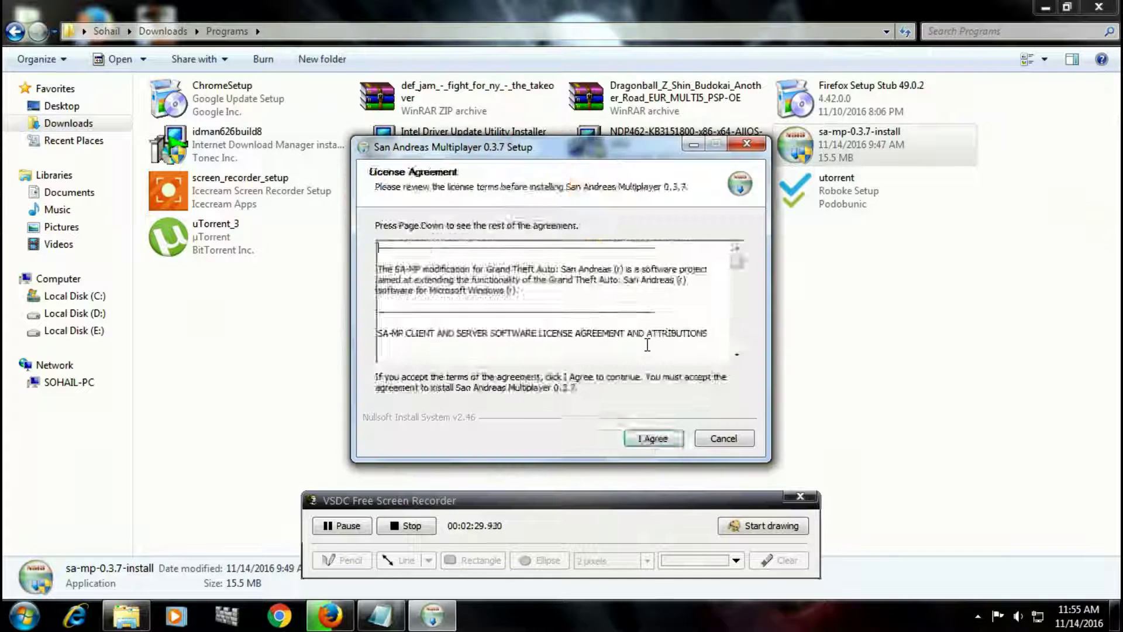
click(651, 441)
Return to Notepad and replace the note with "this setup directly install your gta" and, on the next line, "sanadreas".
key(alt+Tab)
key(Delete)
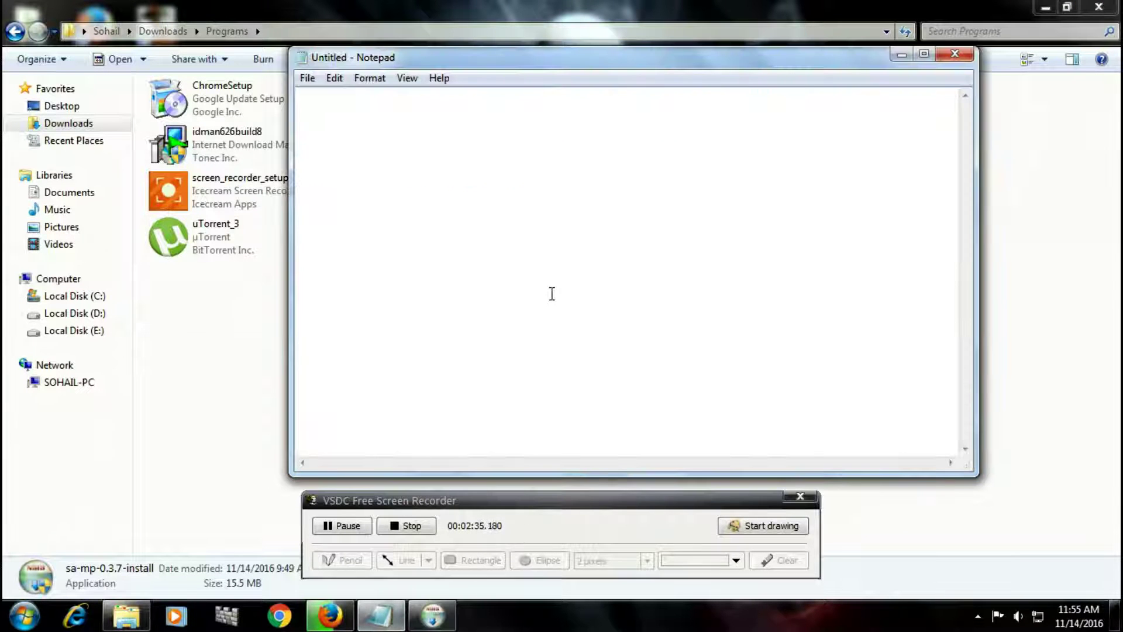
text(this set)
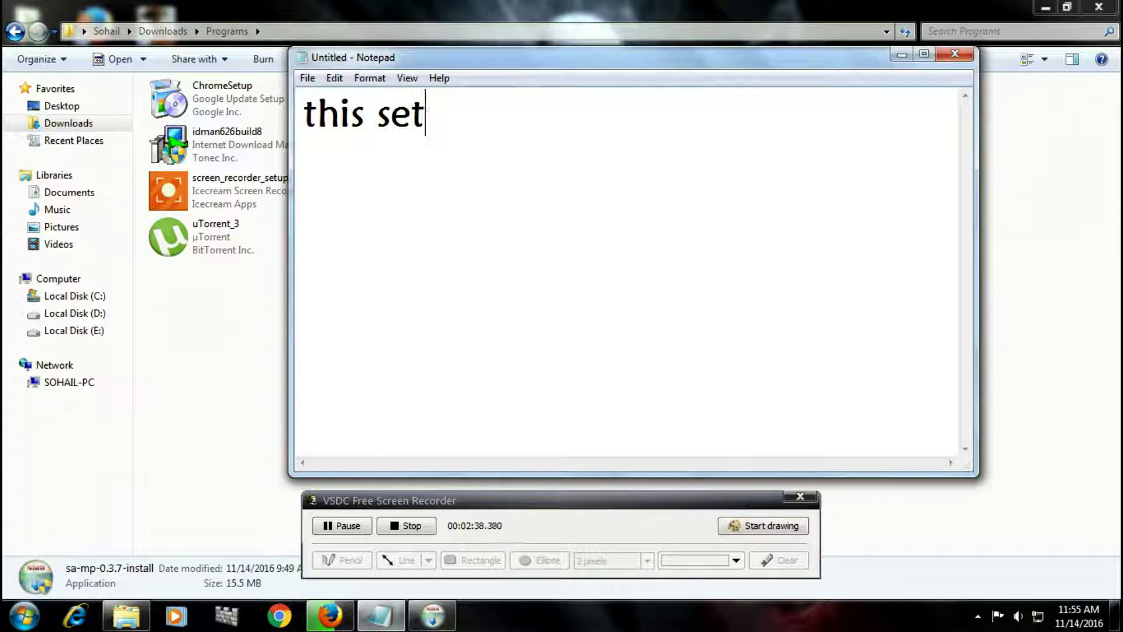
text(up dire)
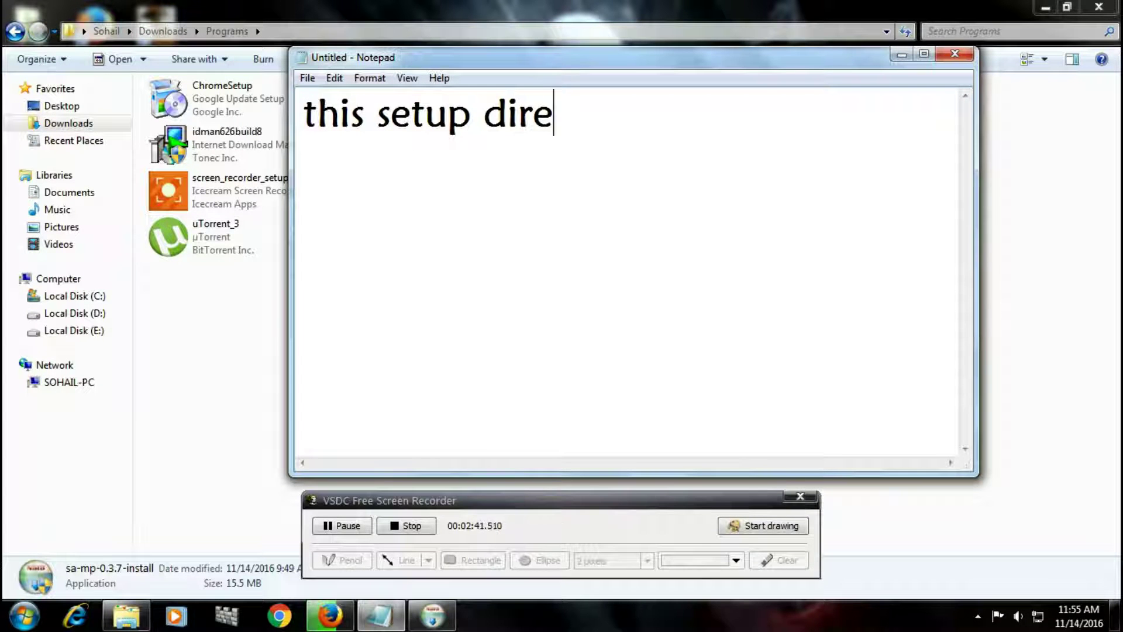
text(ctly install )
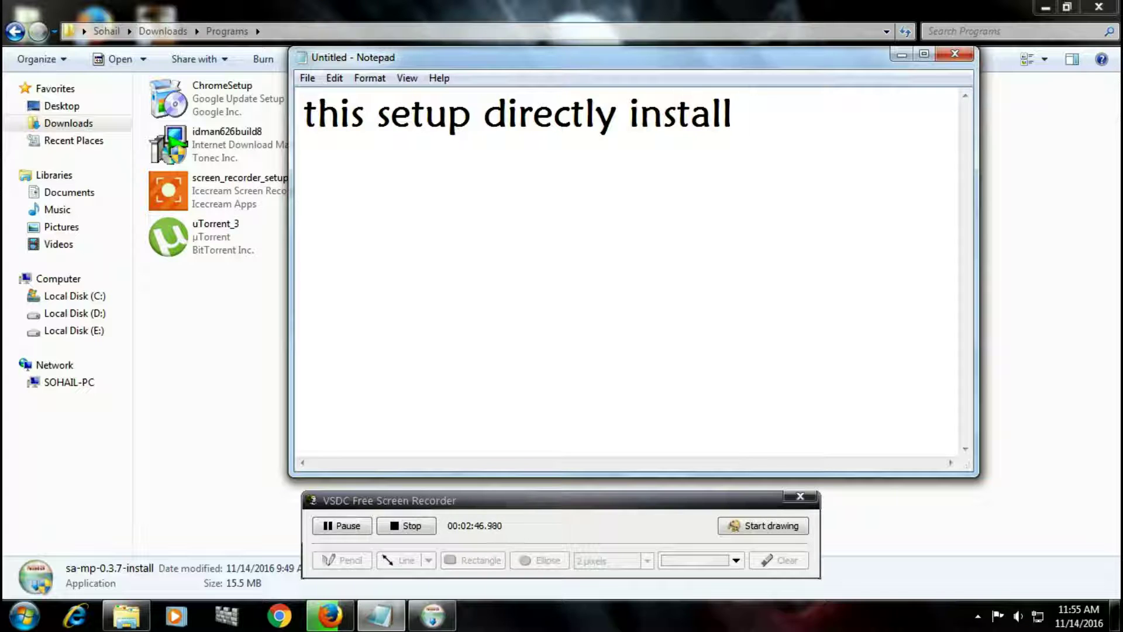
text(your gta)
key(Return)
text(sanadreas)
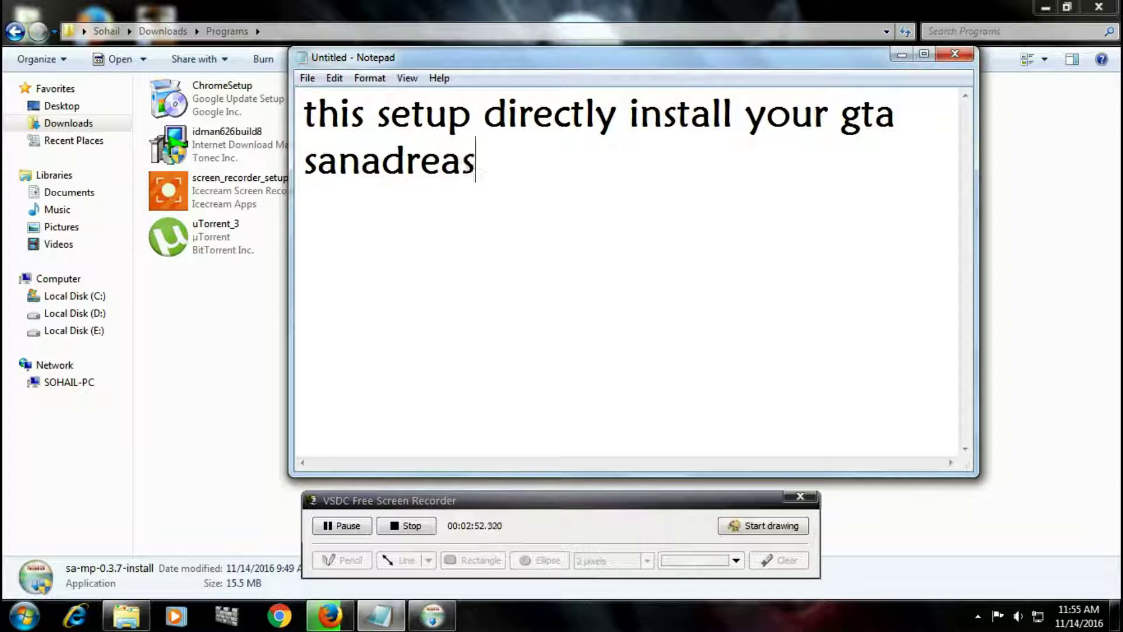
Complete the second line with "folder" and add the lines "so click your gta sanadreas game" and "folder".
text( folde)
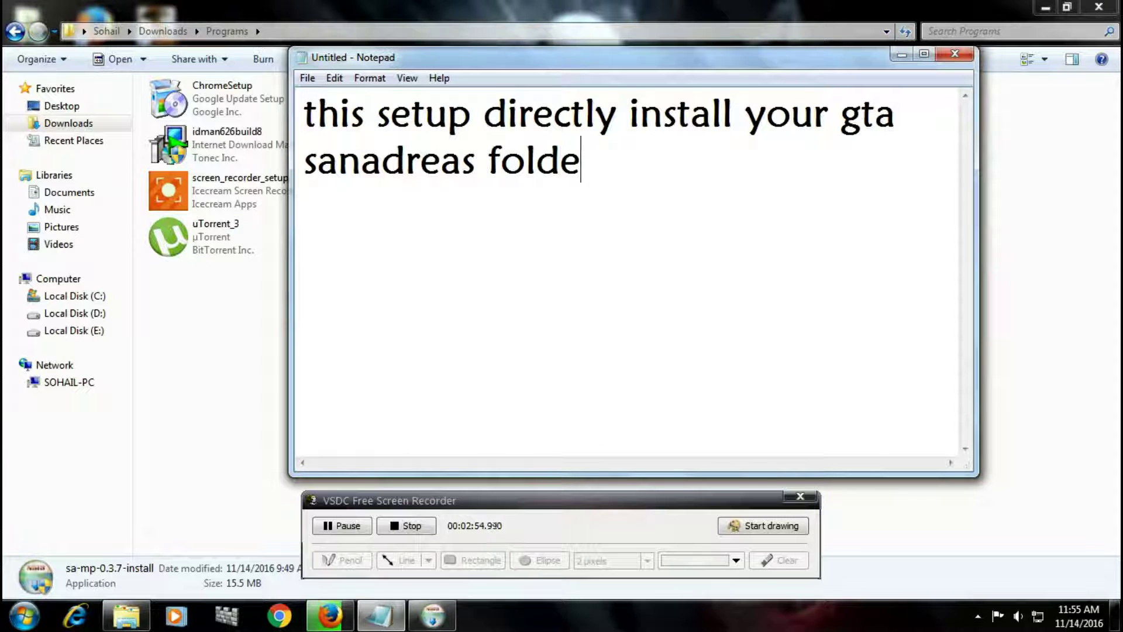
text(r so click)
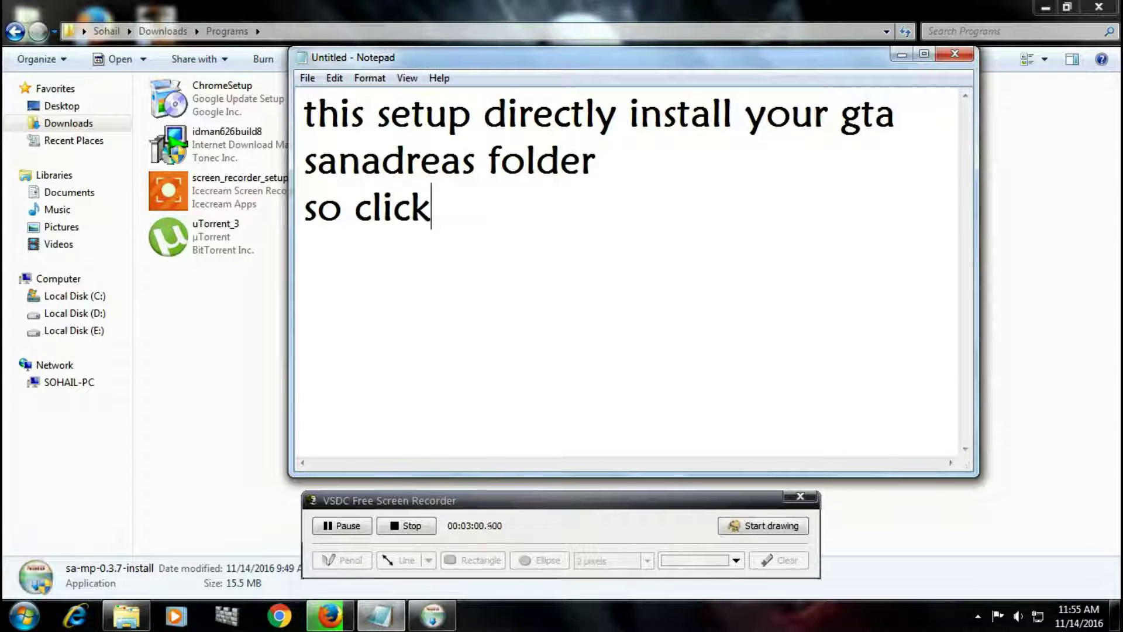
text( you)
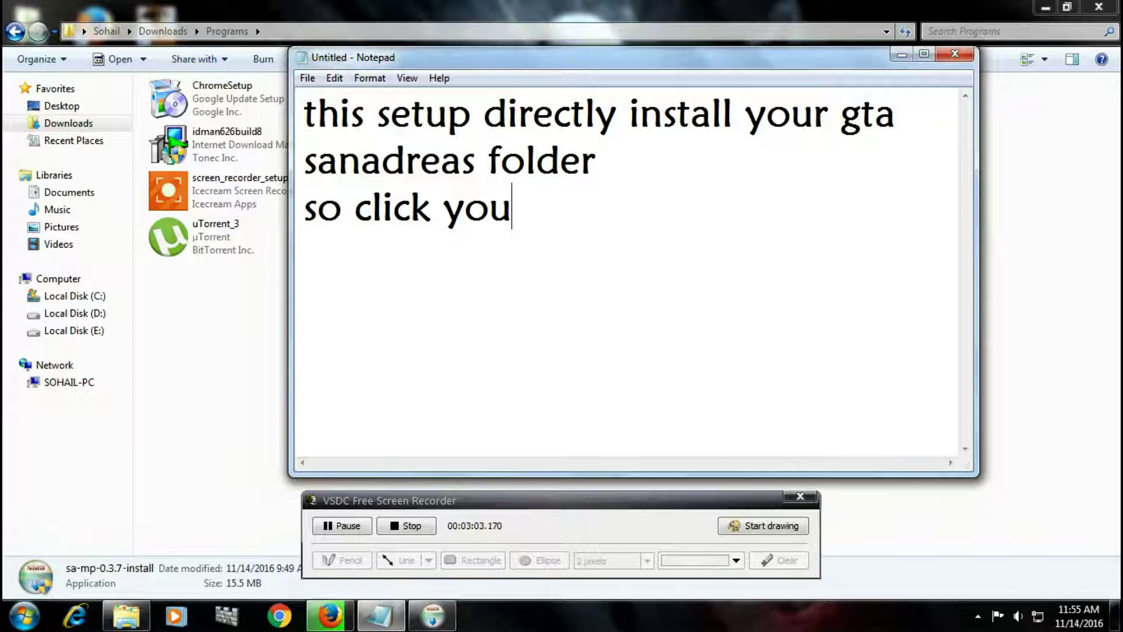
text(r gta sa)
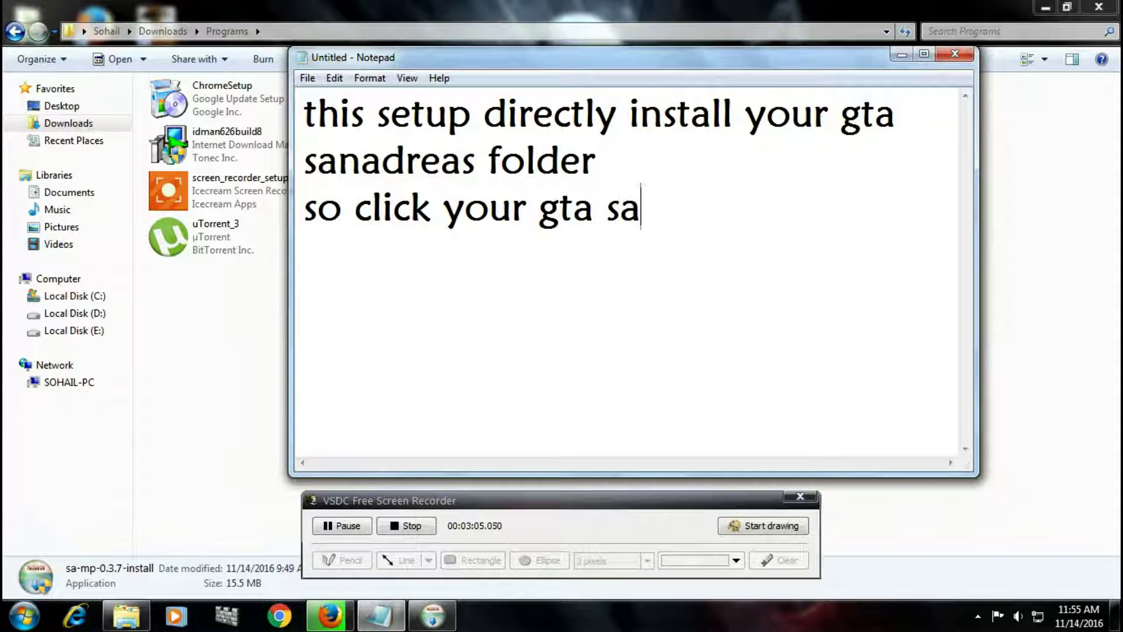
text(nadreas game)
key(Return)
text(folder)
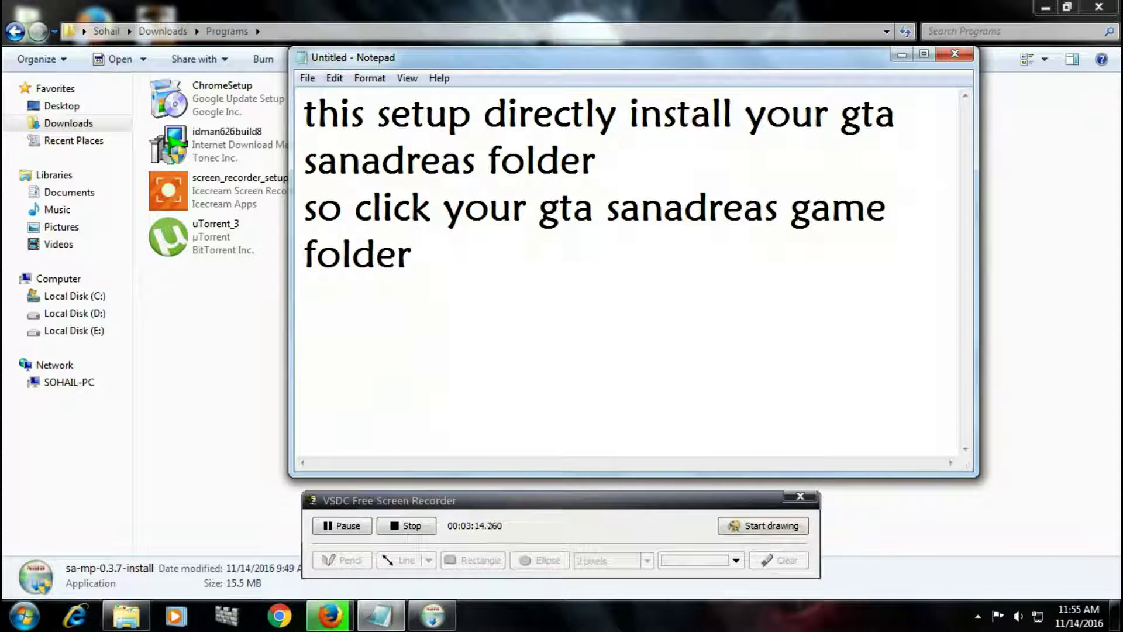
Clear the whole note in Notepad and return to the San Andreas Multiplayer setup.
key(ctrl+a)
key(Delete)
click(902, 54)
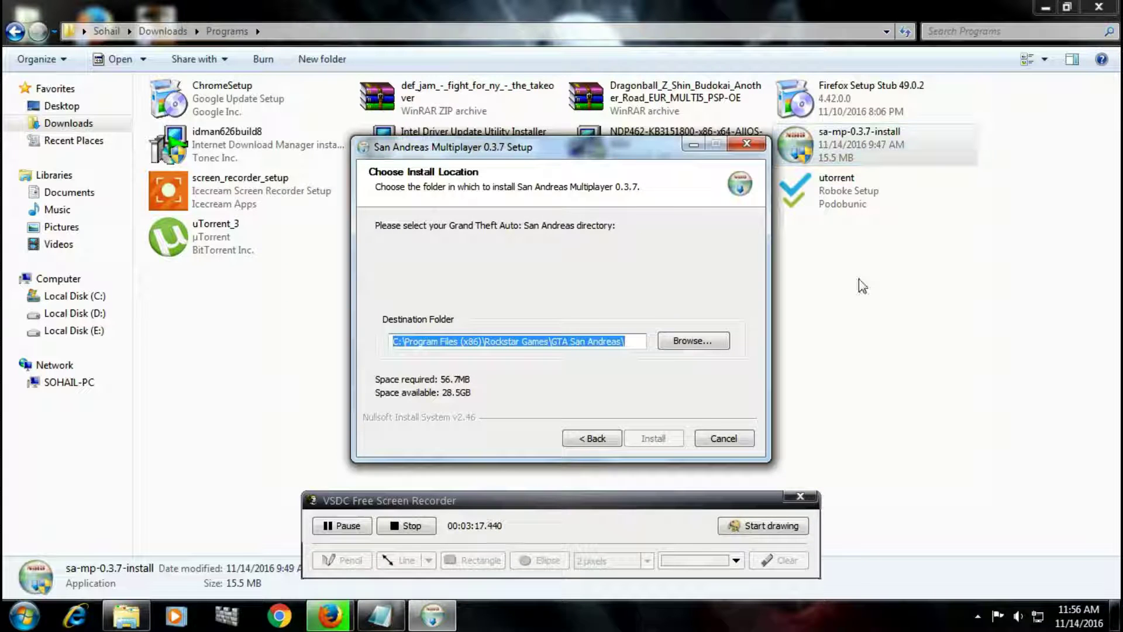
Choose the GTA San Andreas folder as the setup's install destination and start the installation.
click(693, 340)
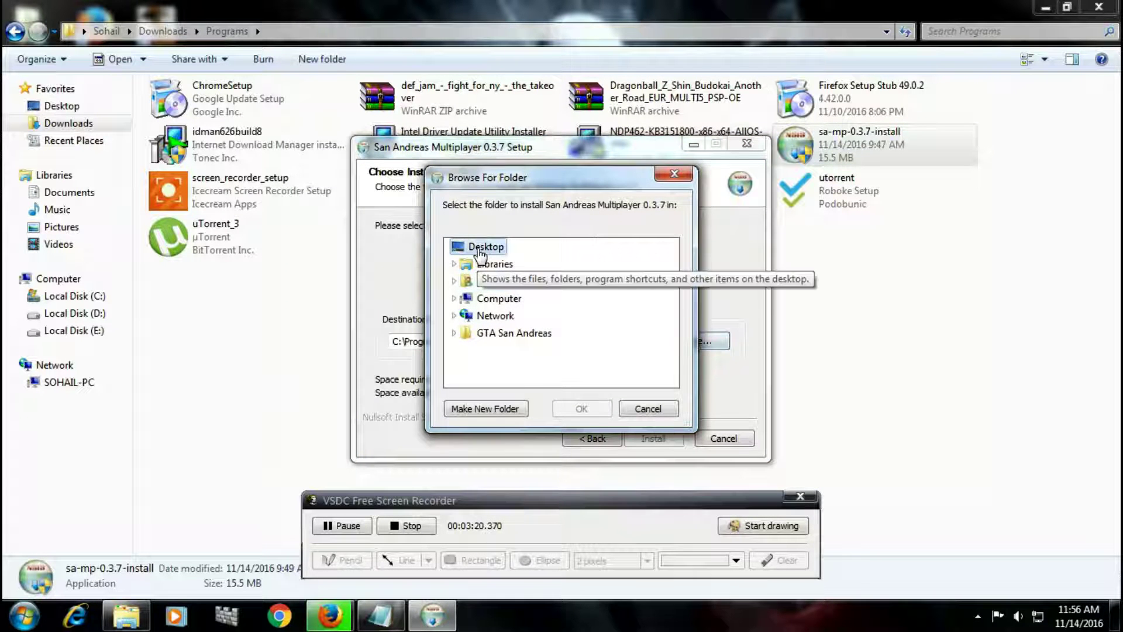
click(491, 333)
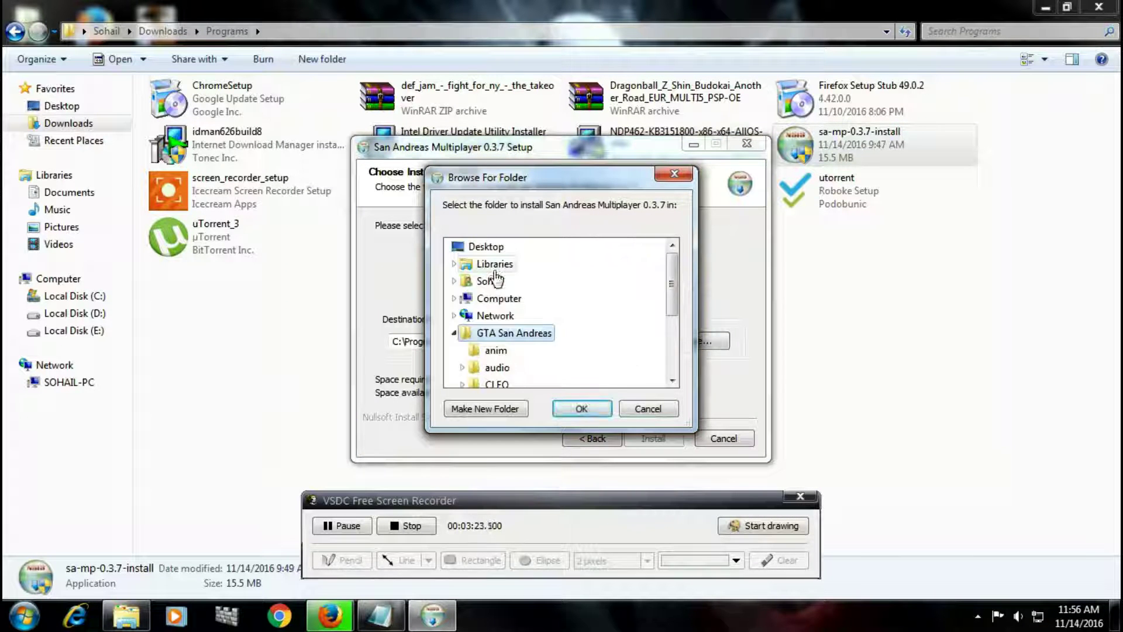
click(582, 410)
click(653, 438)
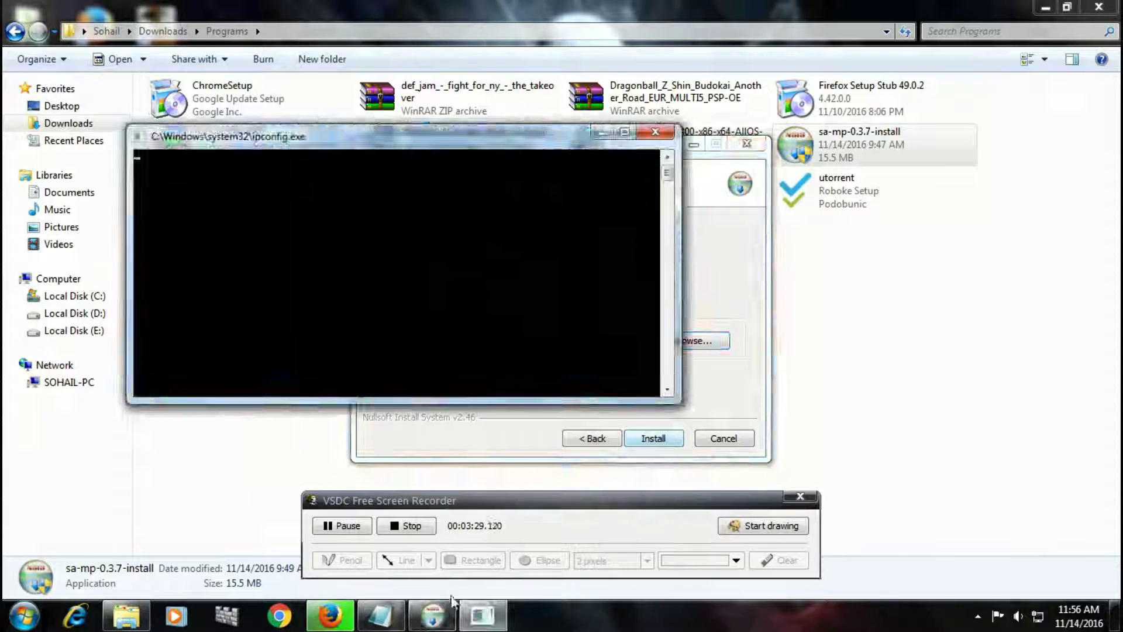
Switch to Notepad and write "click to install" in the empty note.
text(cl)
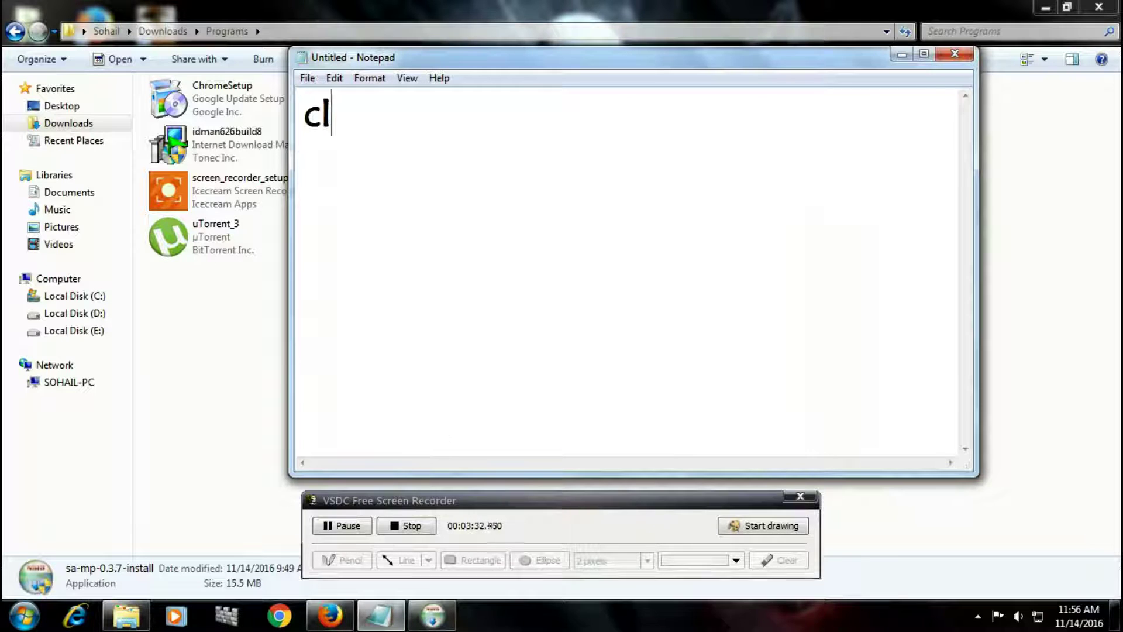
text(ick to install)
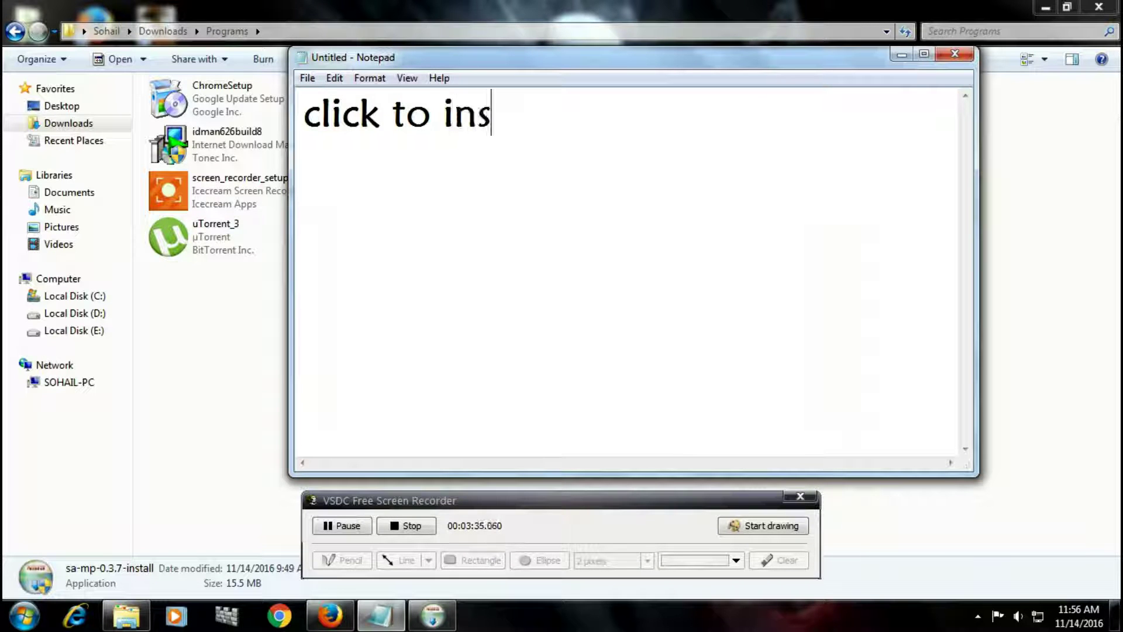
Return to the San Andreas Multiplayer setup and close both the completed installer and the Programs folder window.
click(902, 54)
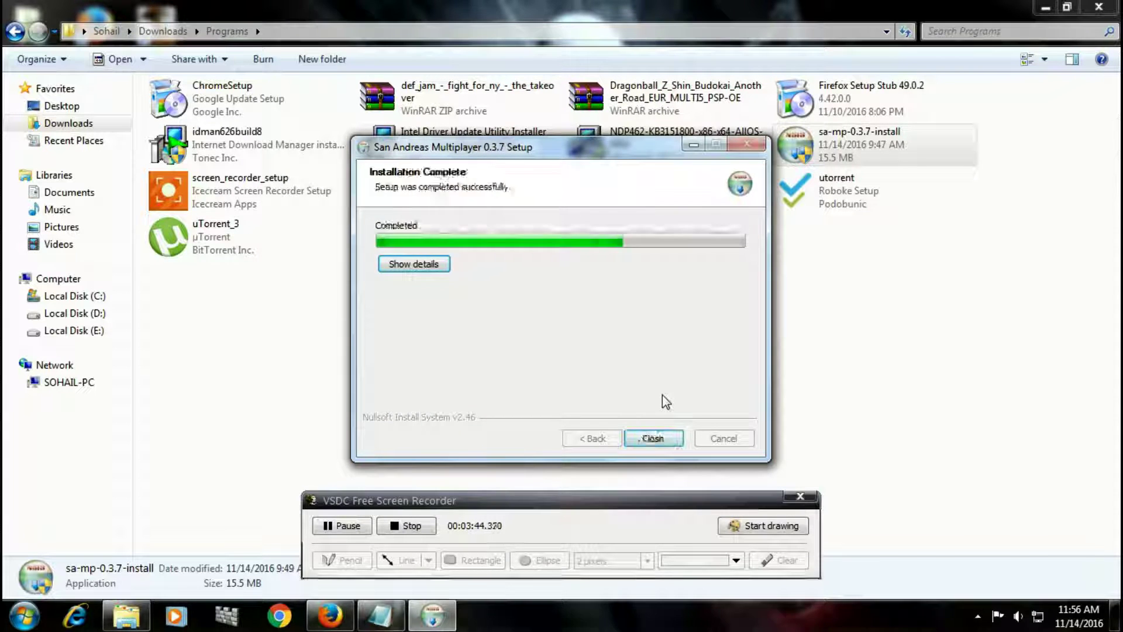
click(654, 438)
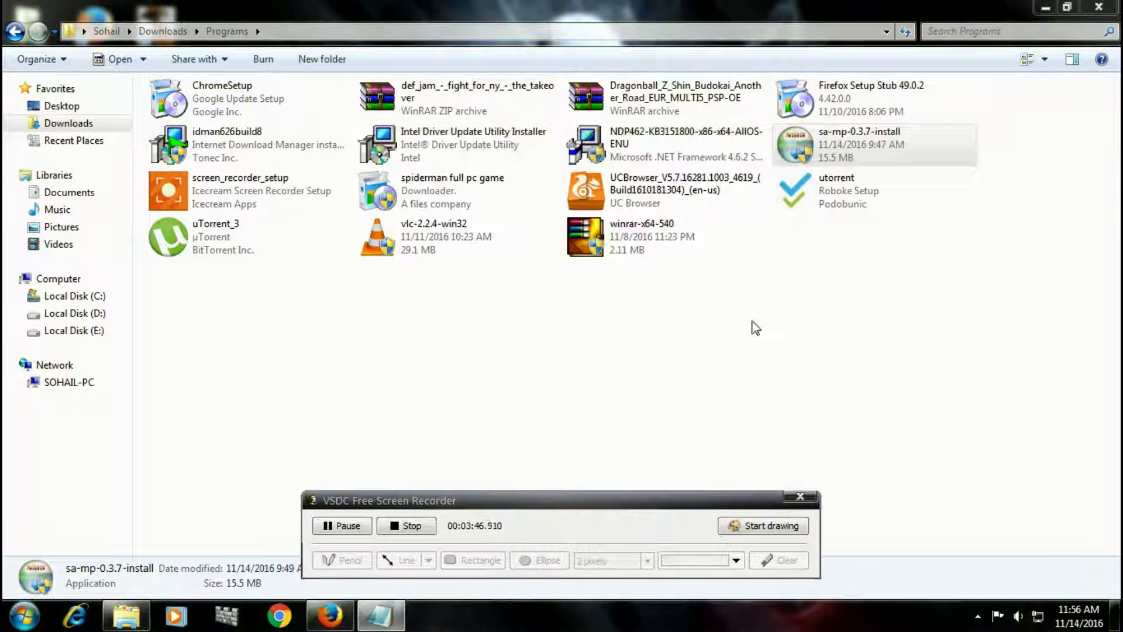
click(1099, 6)
Bring Notepad back and replace the note with "then." and, on the next line, "open your gta sanadreas folder".
click(380, 615)
key(ctrl+a)
key(BackSpace)
text(then.)
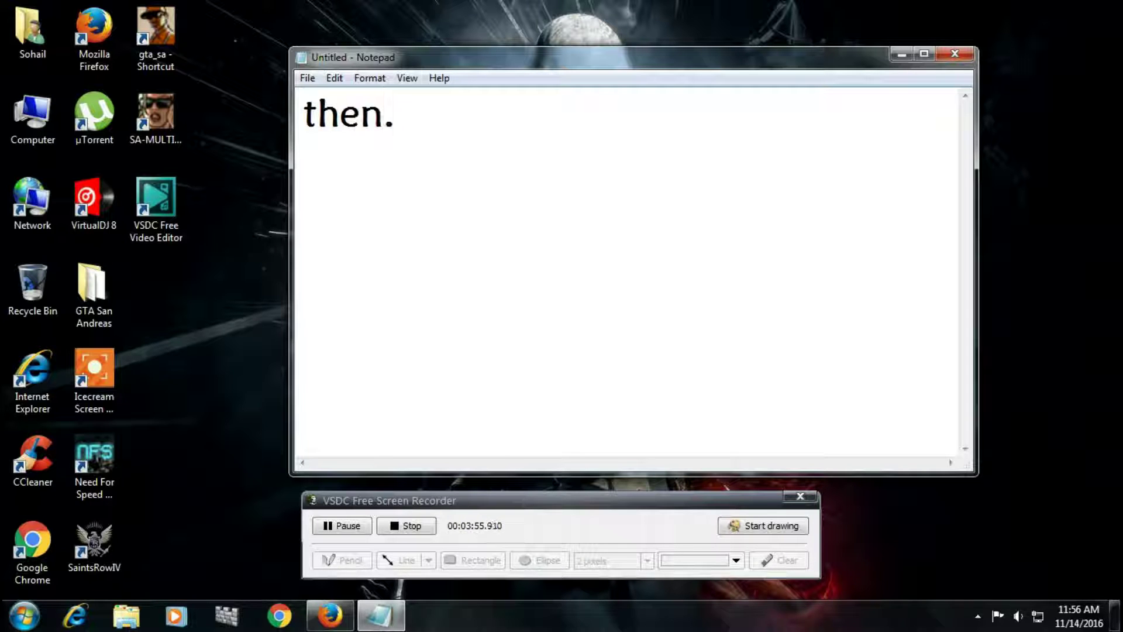
key(Return)
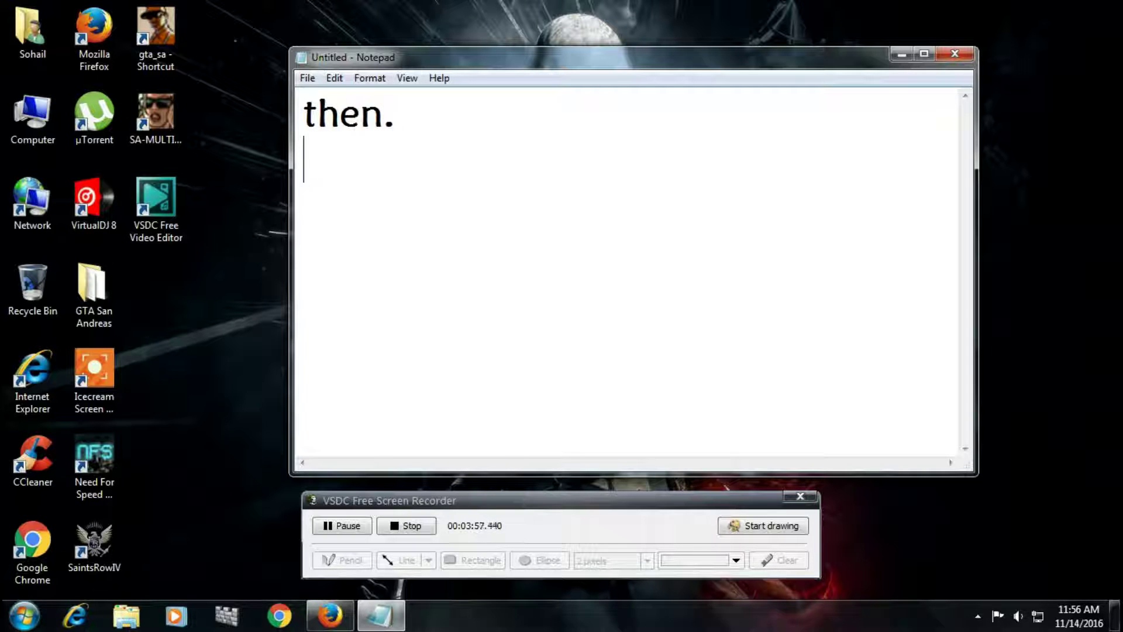
text(open)
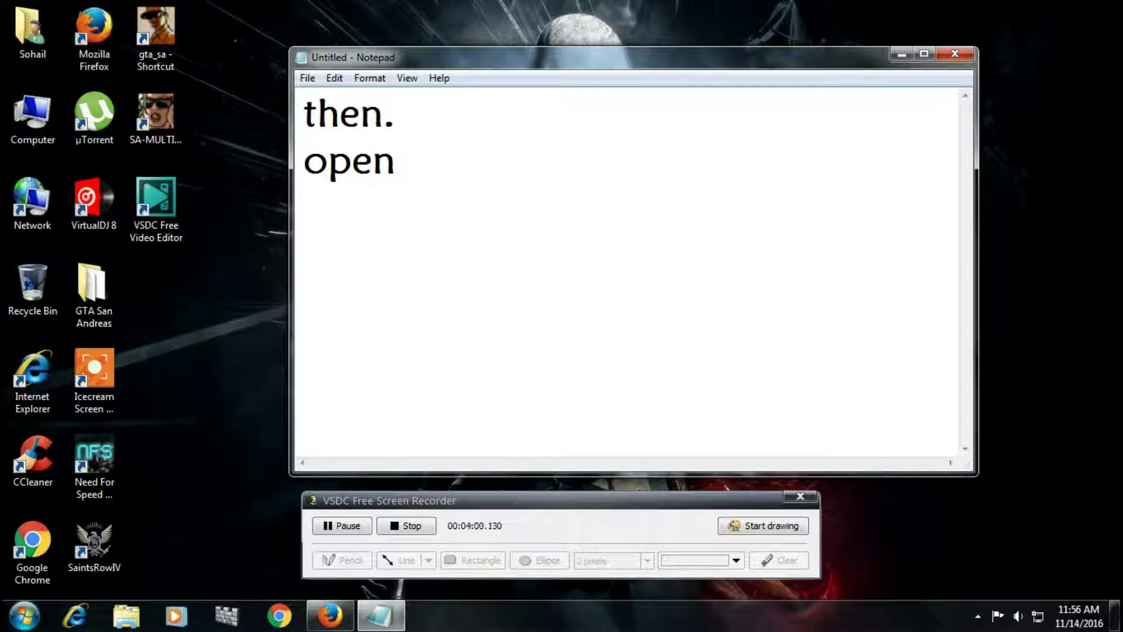
text( your gt)
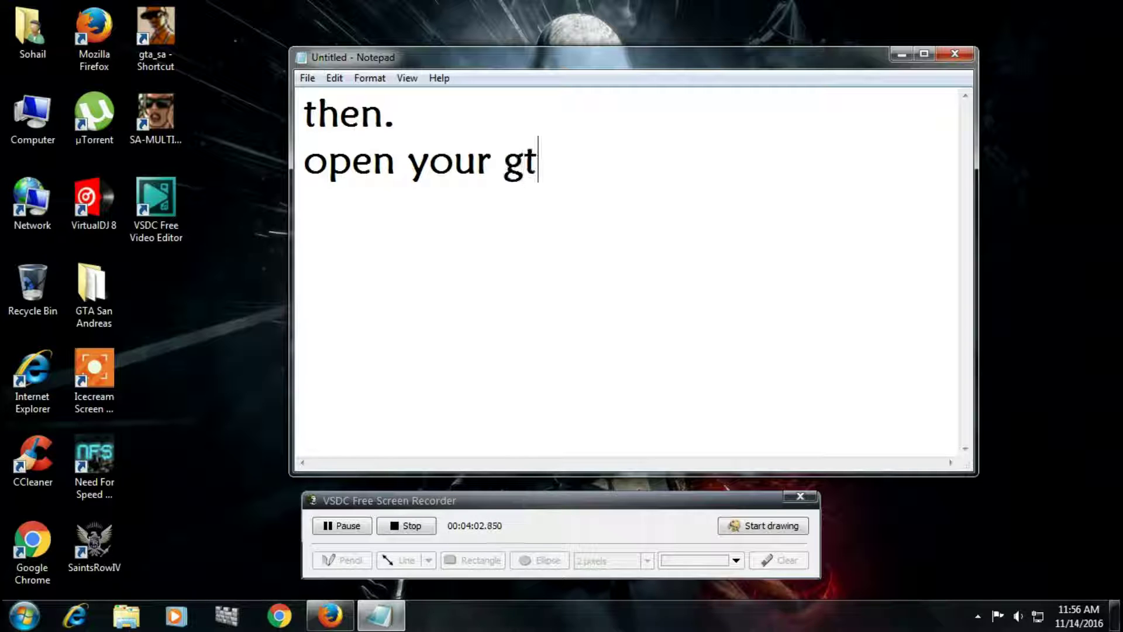
text(a sanadreas)
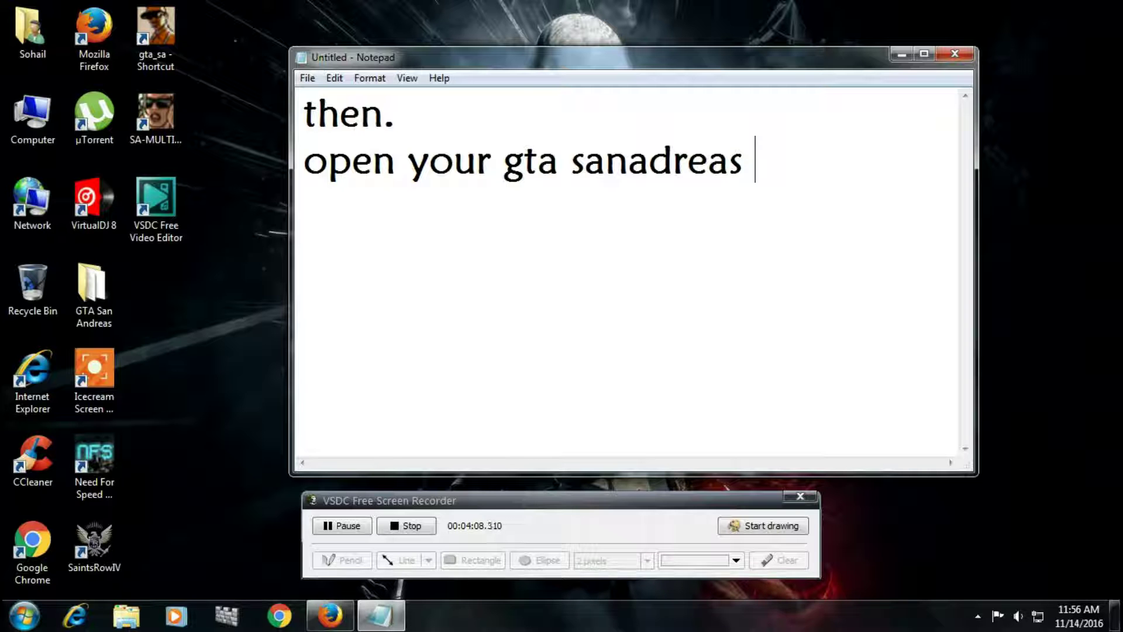
text( folder)
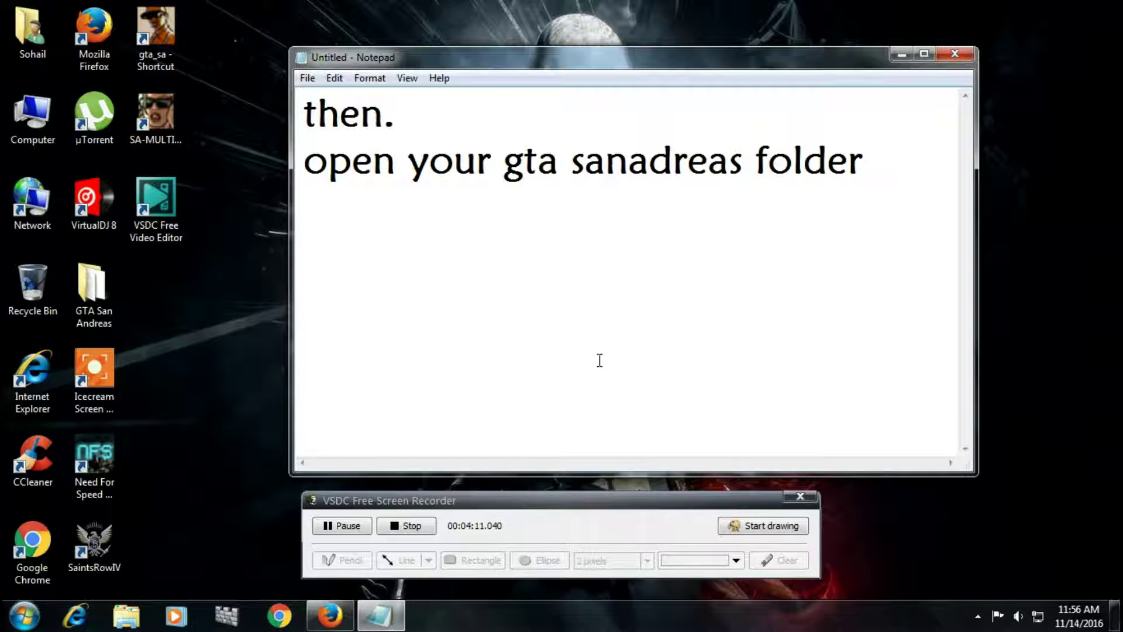
Minimize the note and open the GTA San Andreas folder from the desktop to show its samp files.
click(901, 55)
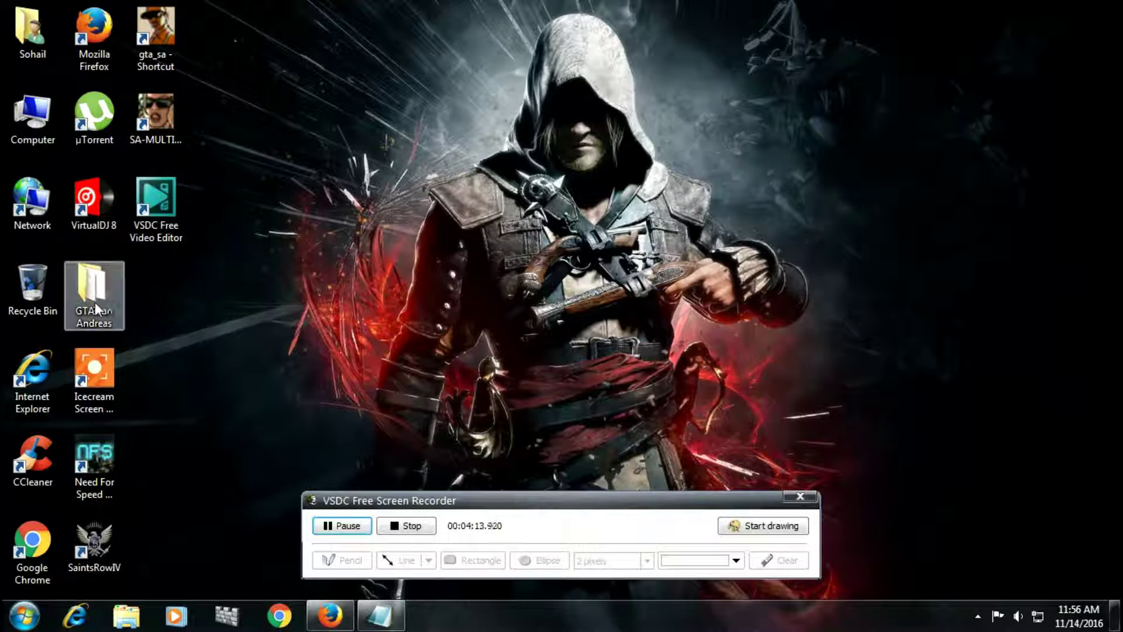
double_click(96, 298)
scroll(115, 303, down, 2)
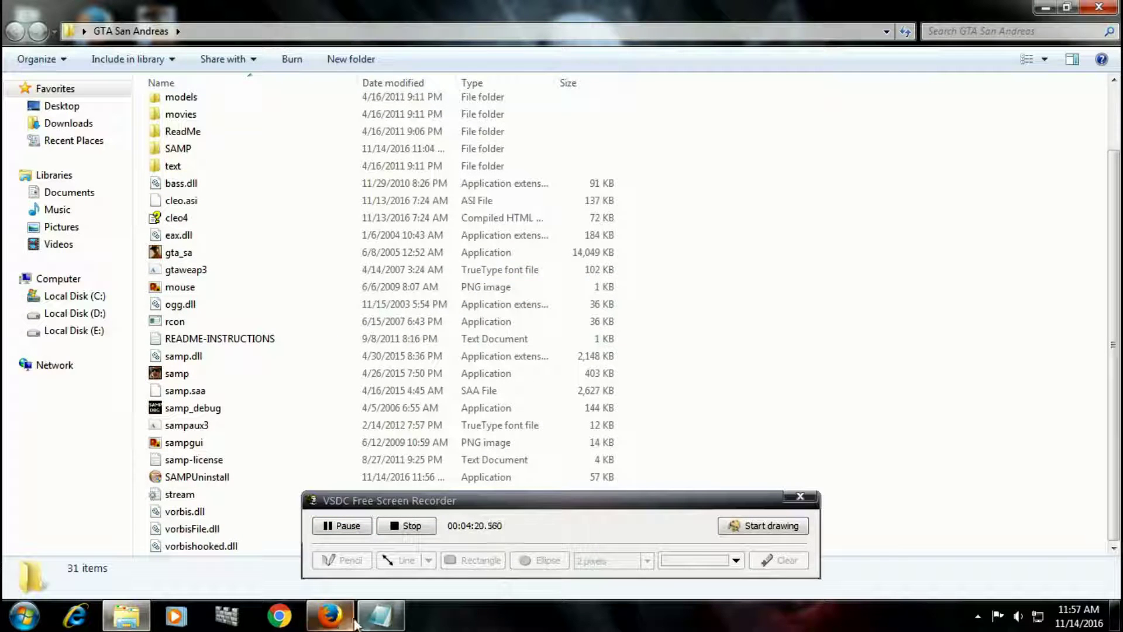
Return to Notepad and replace the note with "and this is multiplayer installer is complete".
click(381, 615)
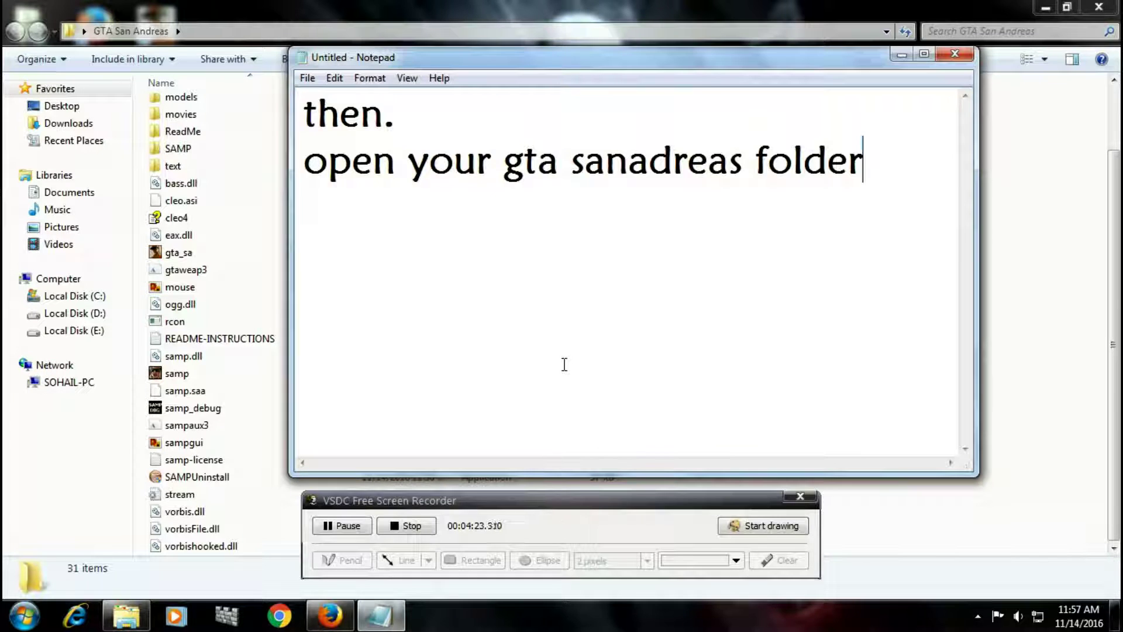
key(ctrl+a)
key(BackSpace)
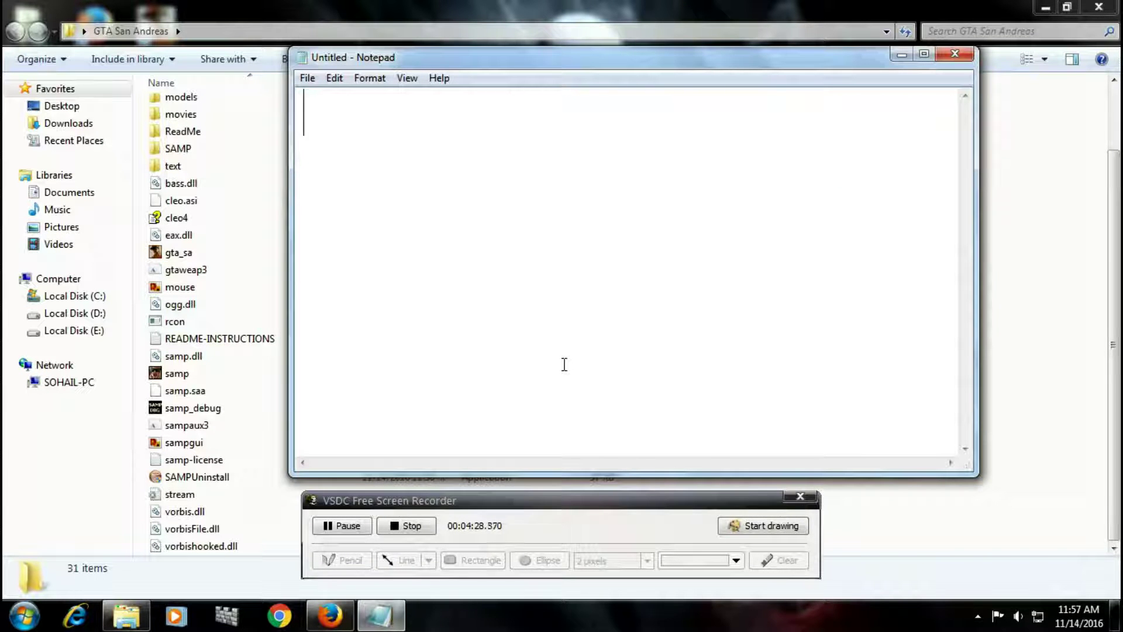
text(and thi)
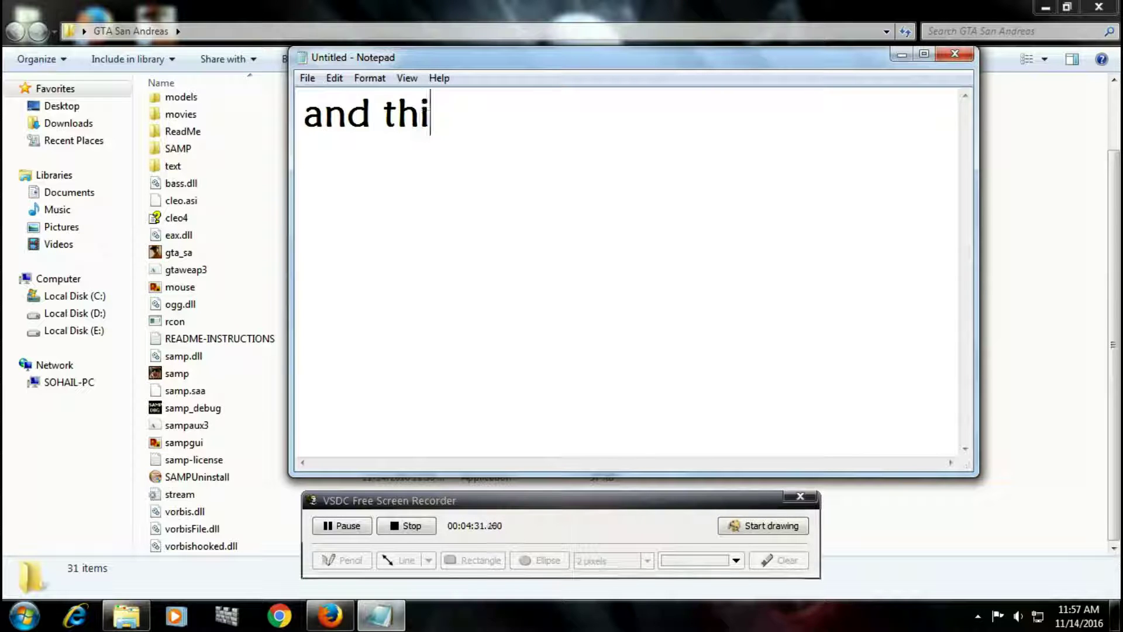
text(s is )
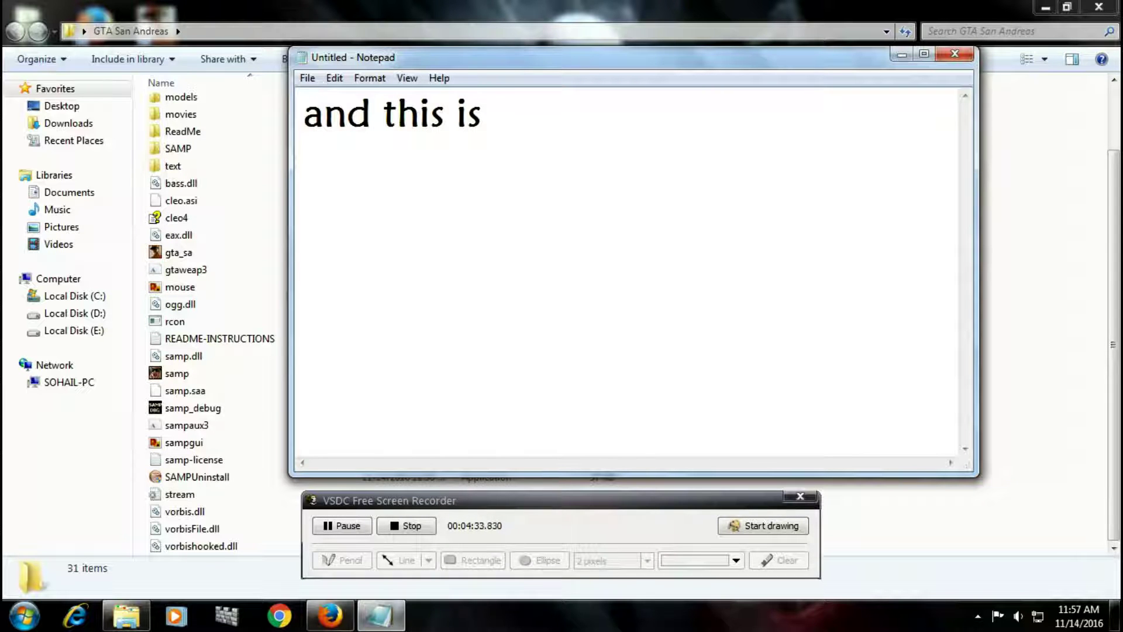
text(multiplayer installer)
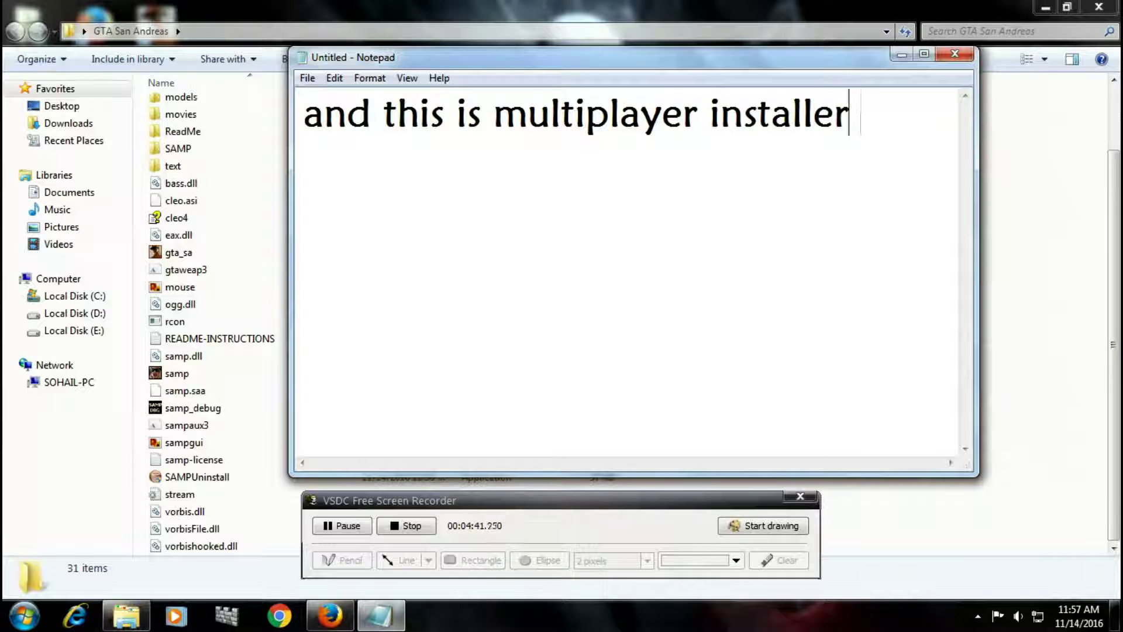
text( is complete)
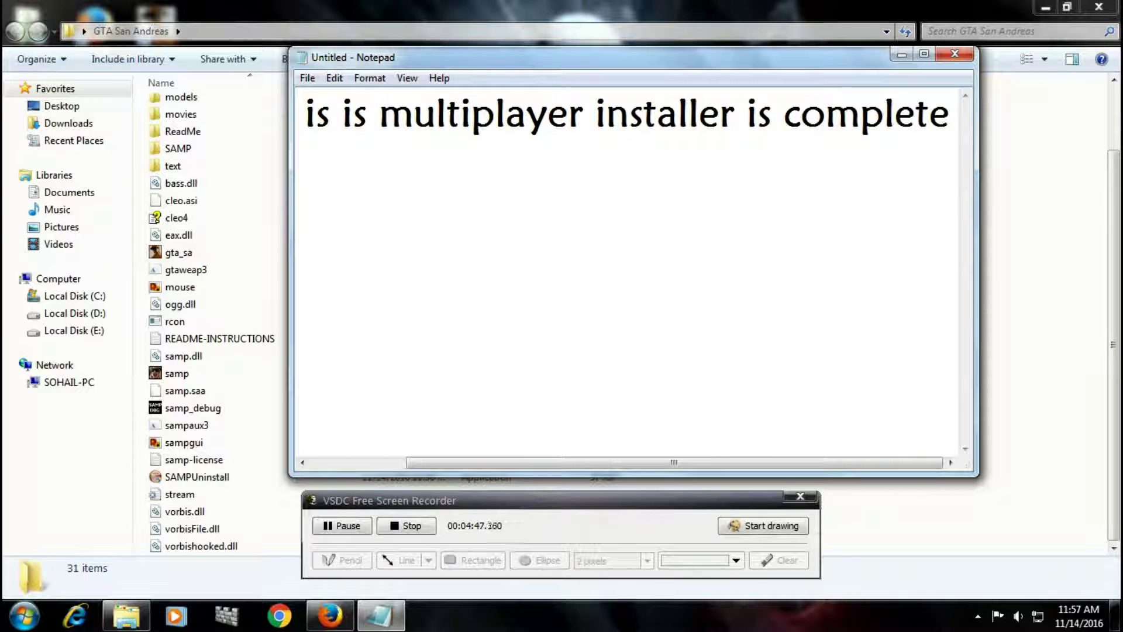
Replace the note's text with "so click to "samp"".
key(ctrl+a)
key(BackSpace)
text(SO )
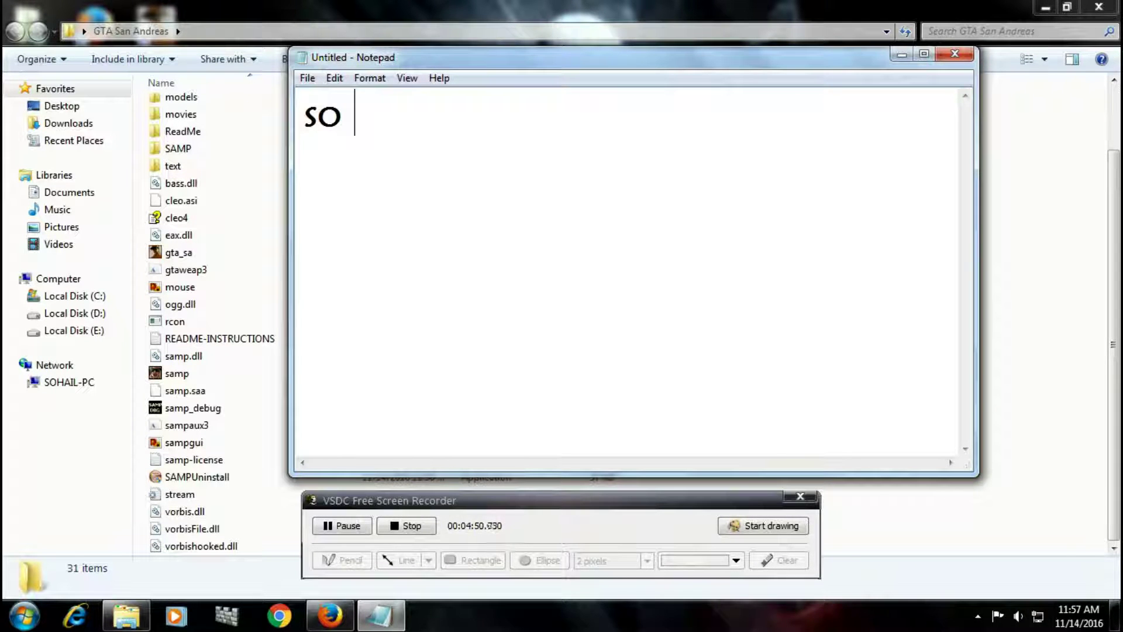
text(click )
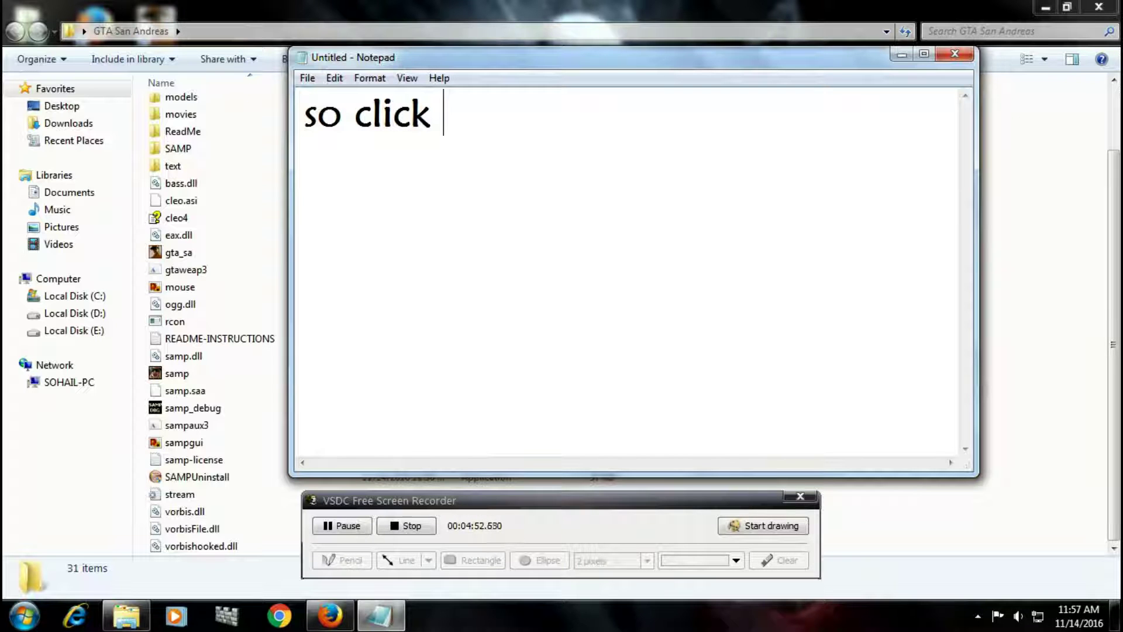
text(to)
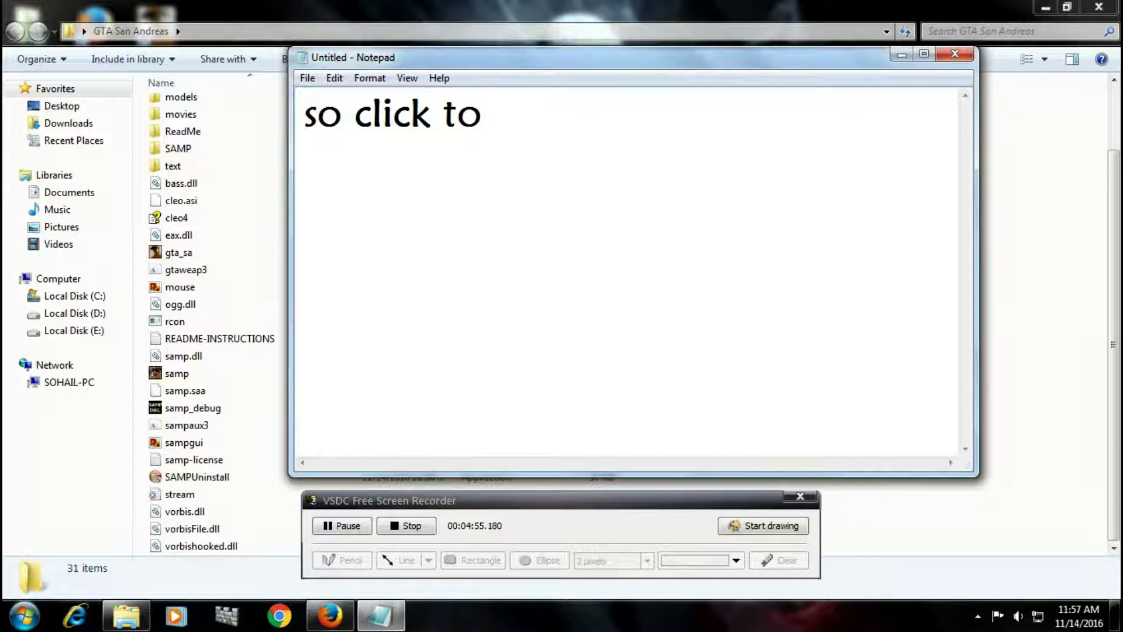
text( ;)
key(BackSpace)
text("sam)
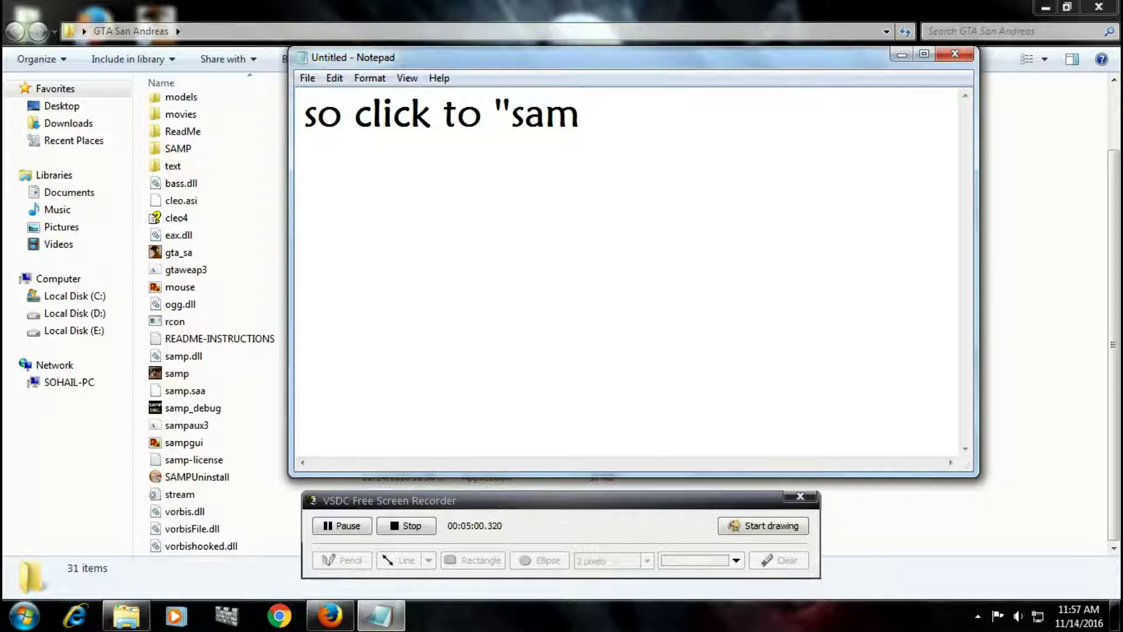
text(p")
Launch samp from the GTA San Andreas folder and move the screen recorder window clear of its server list tabs.
click(900, 56)
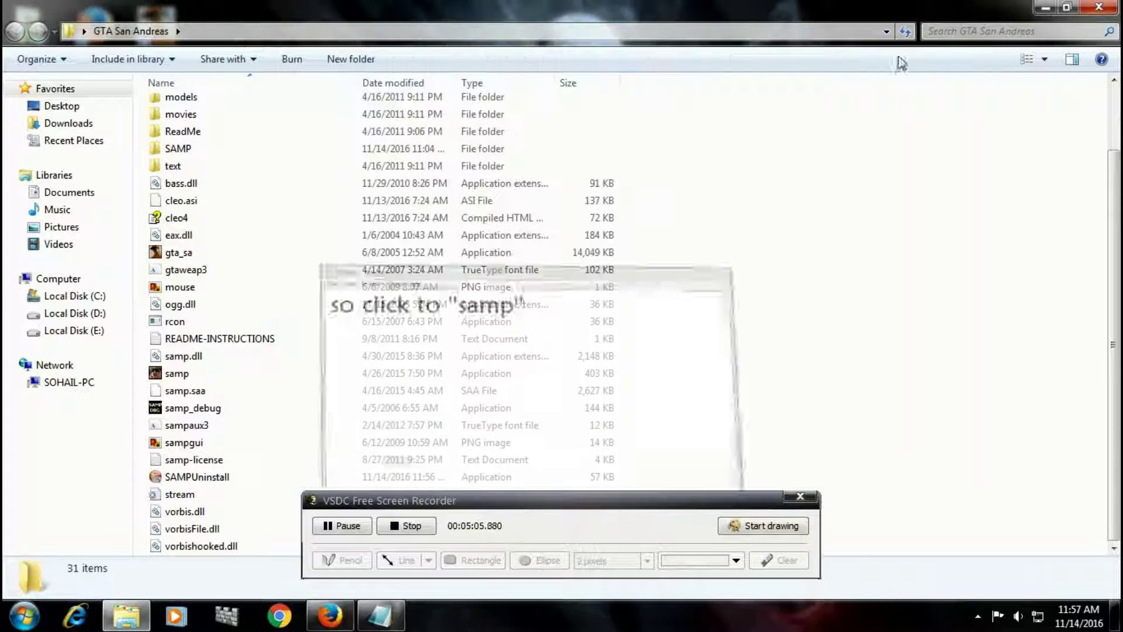
double_click(235, 377)
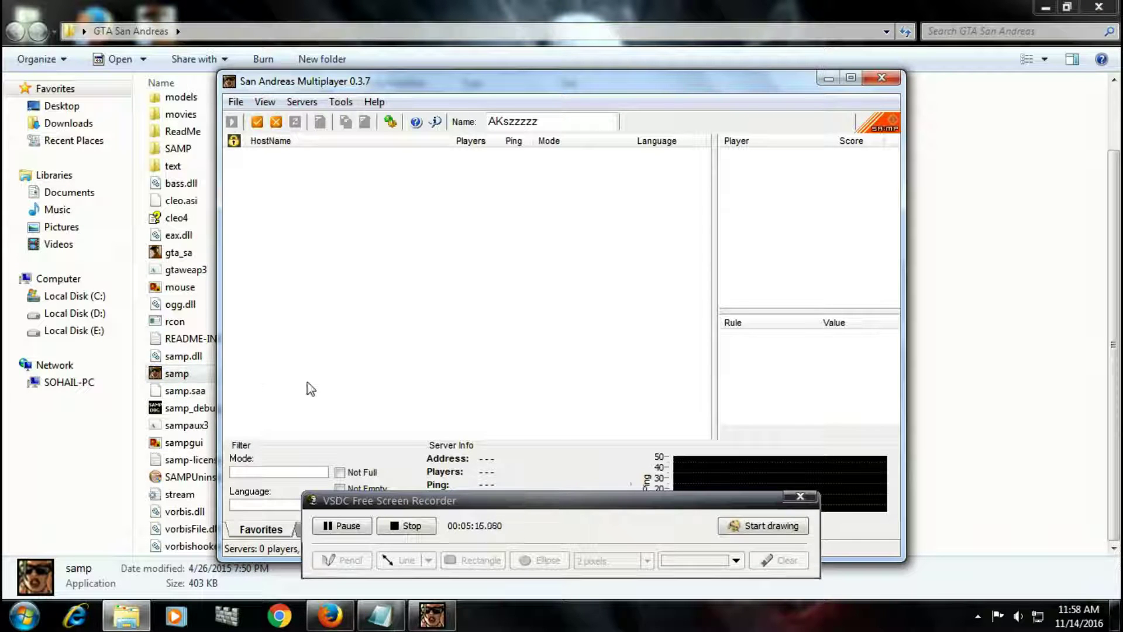
drag(457, 506, 664, 525)
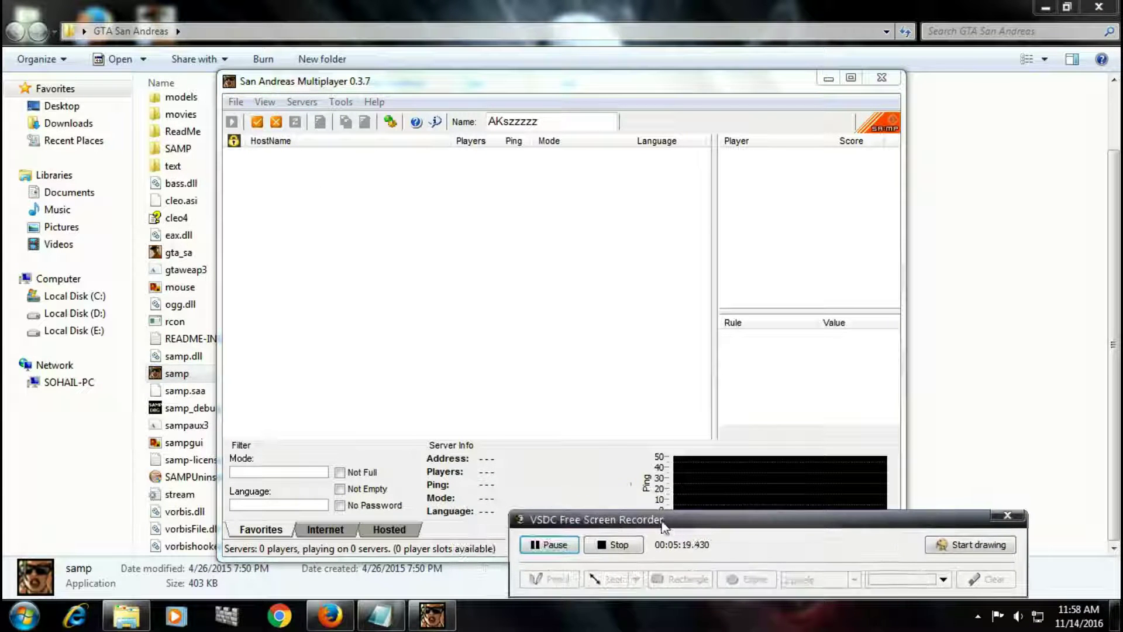
Bring up the Notepad note and replace its text with "and click the left side corner "internet"".
click(381, 619)
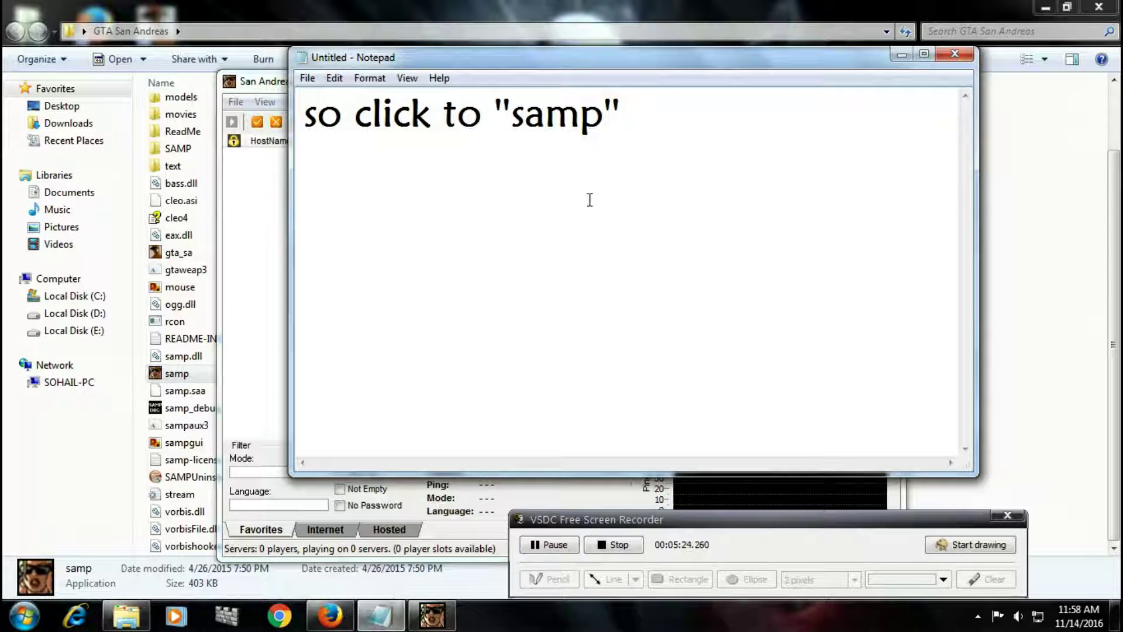
key(ctrl+a)
key(BackSpace)
text(a)
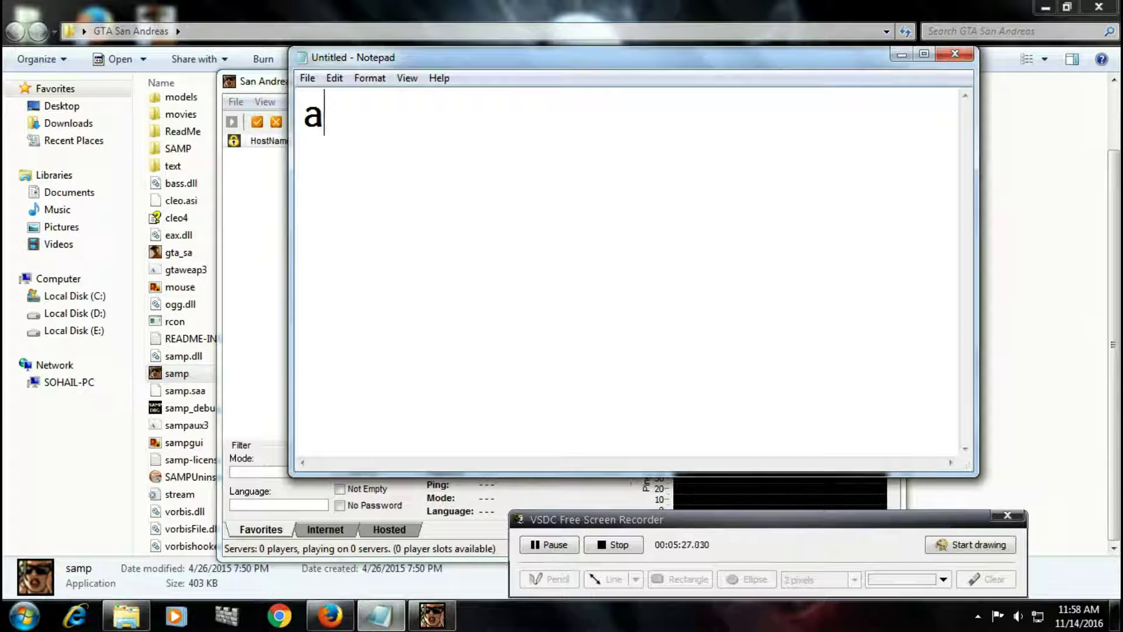
text(nd click )
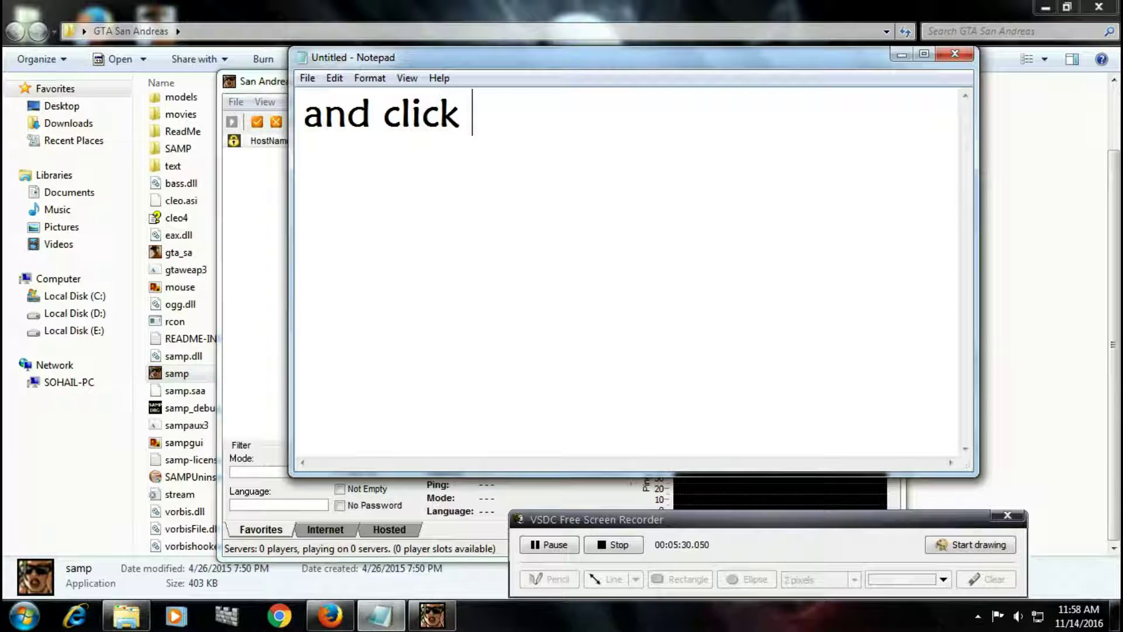
text(the le)
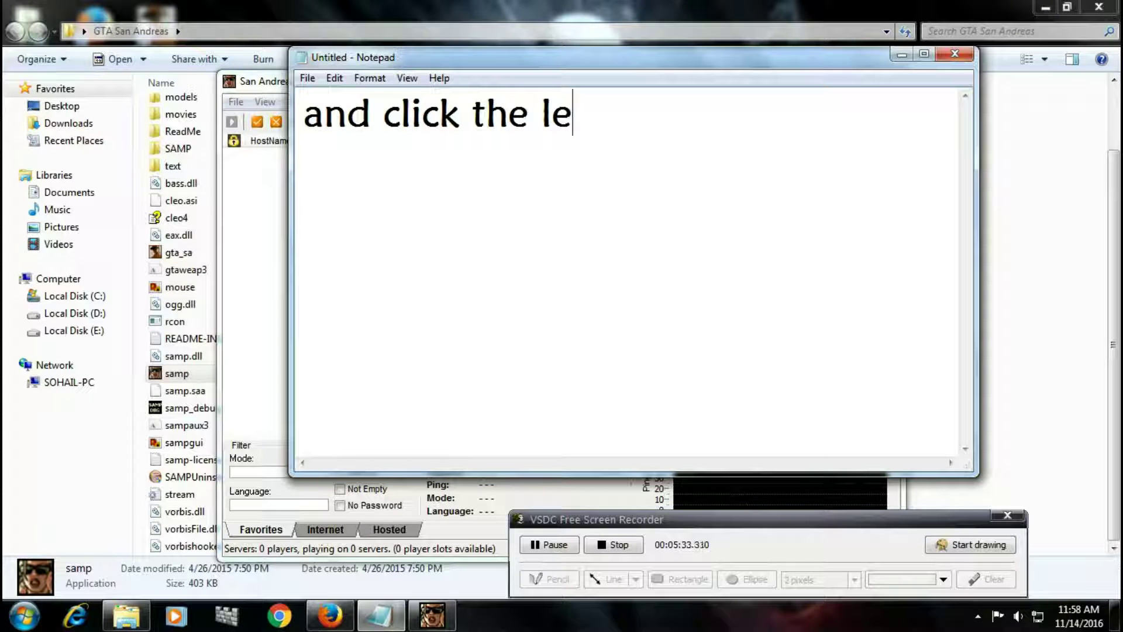
text(ft sid)
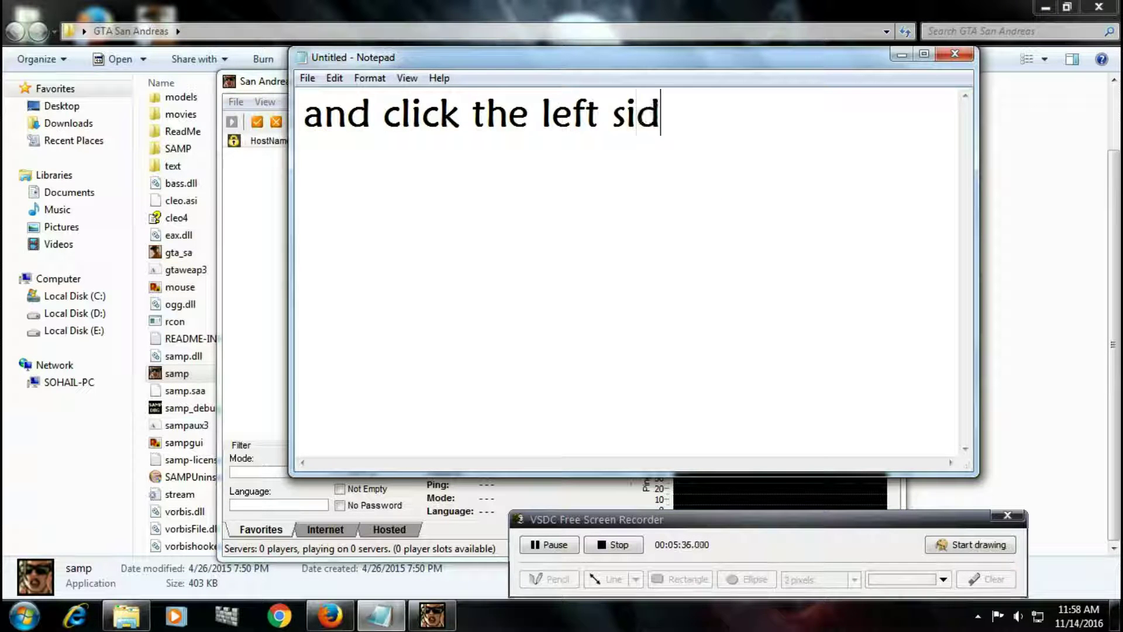
text(e corner )
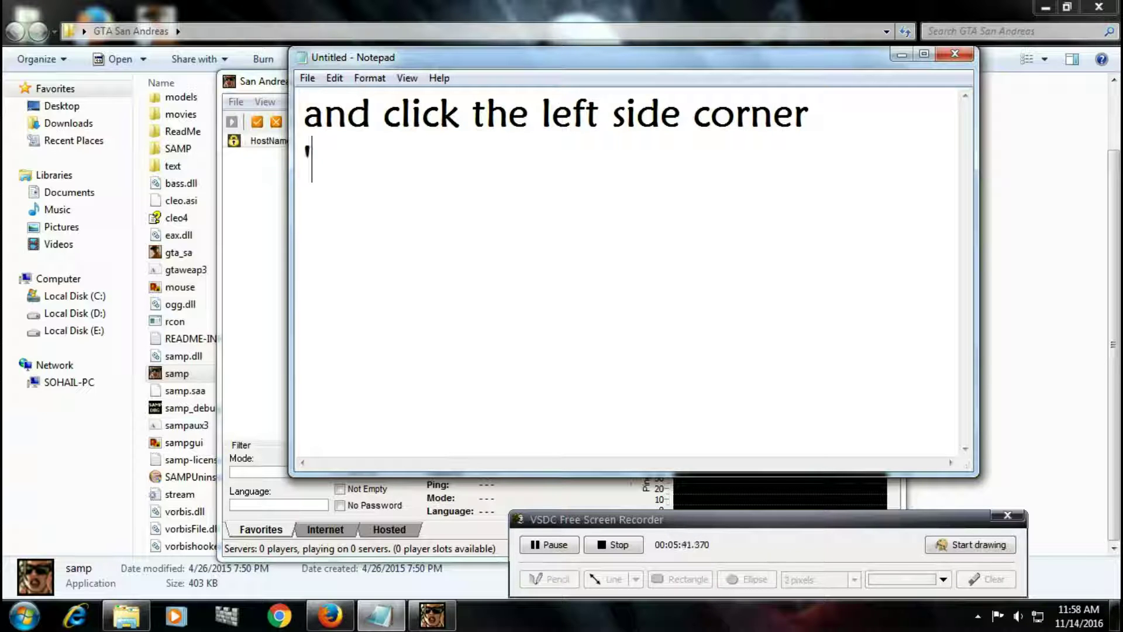
text("internet)
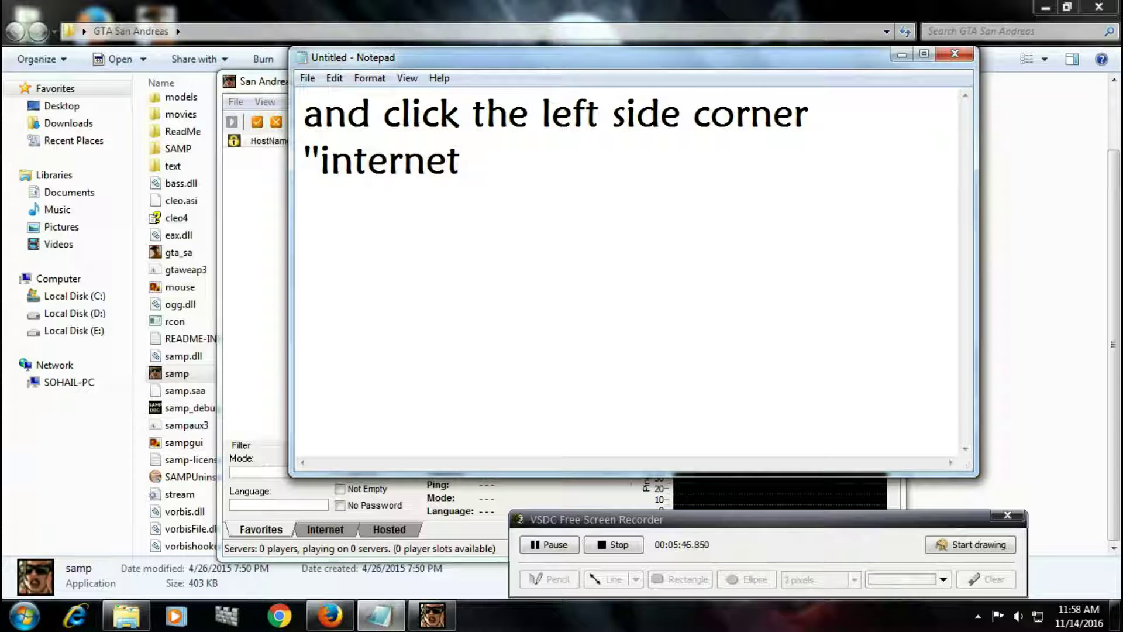
Minimize the note and display the Internet server list in San Andreas Multiplayer.
click(899, 54)
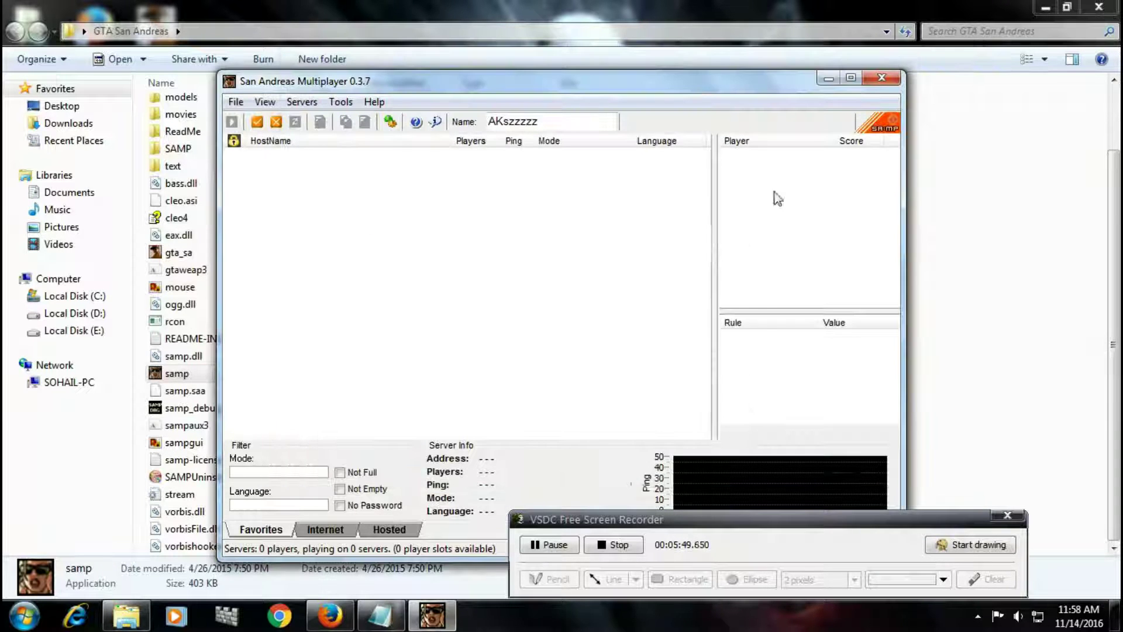
click(323, 529)
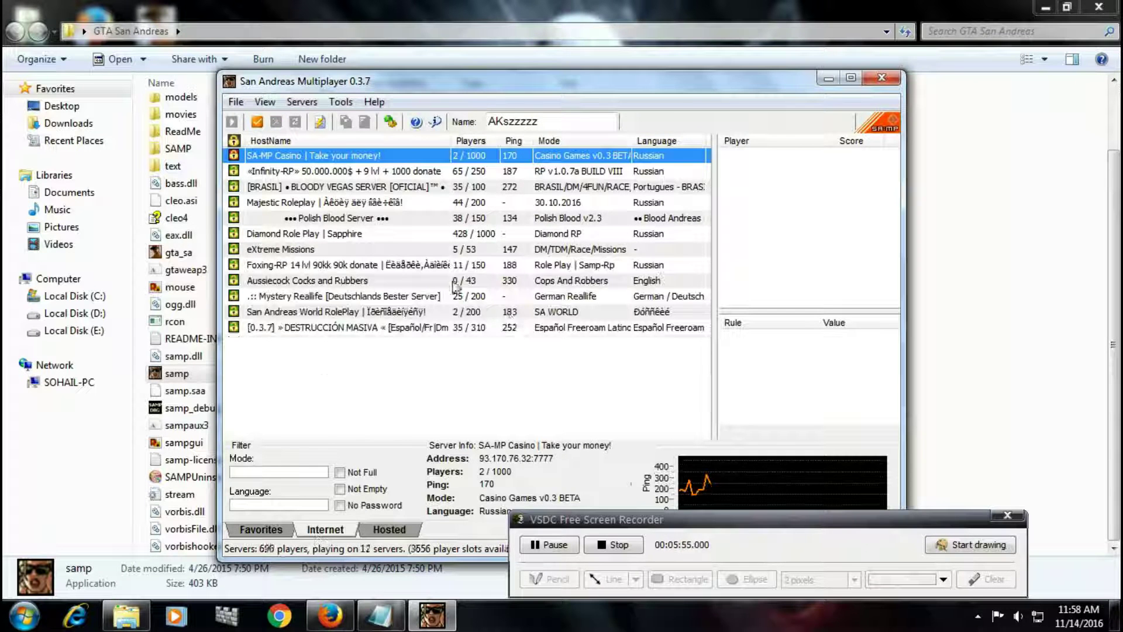
Return to the Notepad note and replace its text with "choose your best game server".
click(380, 615)
key(ctrl+a)
key(BackSpace)
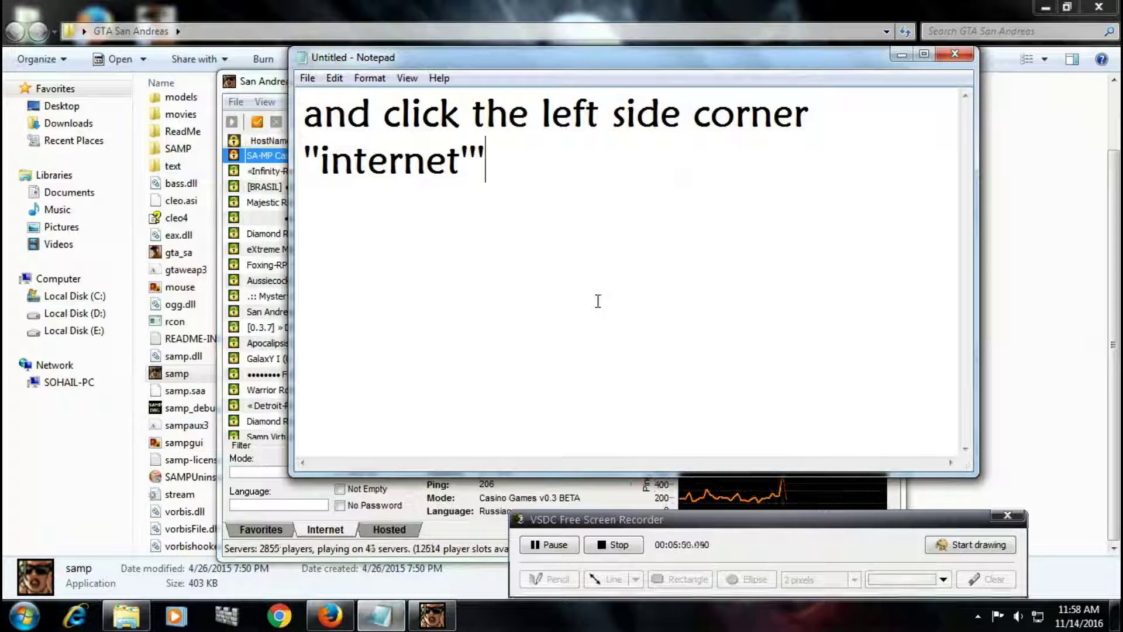
text(choose)
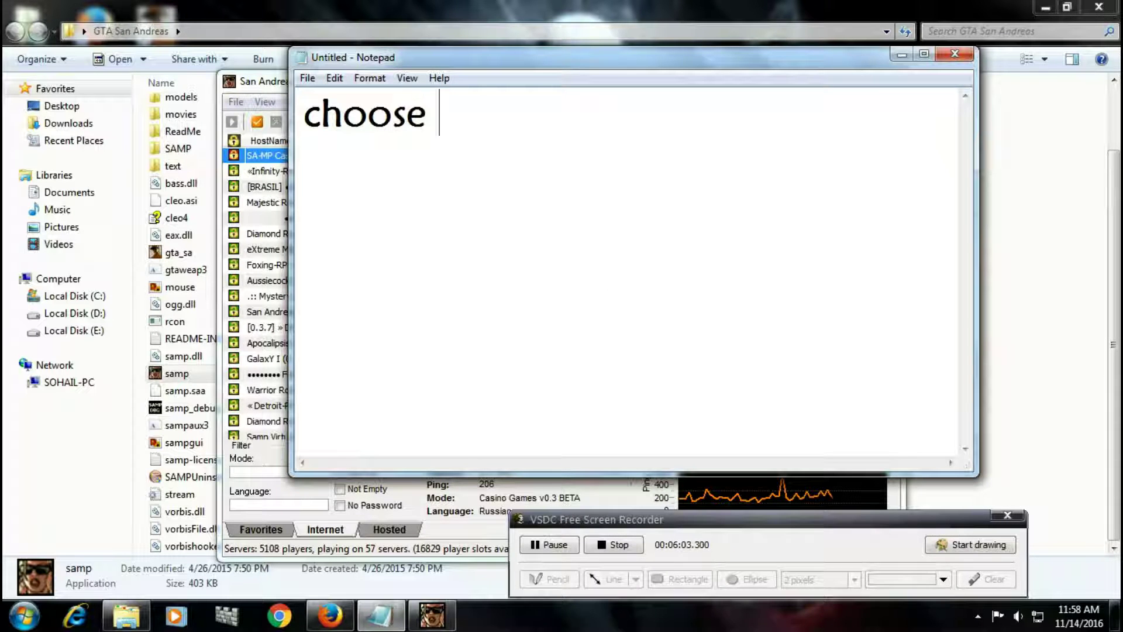
text( your best ga)
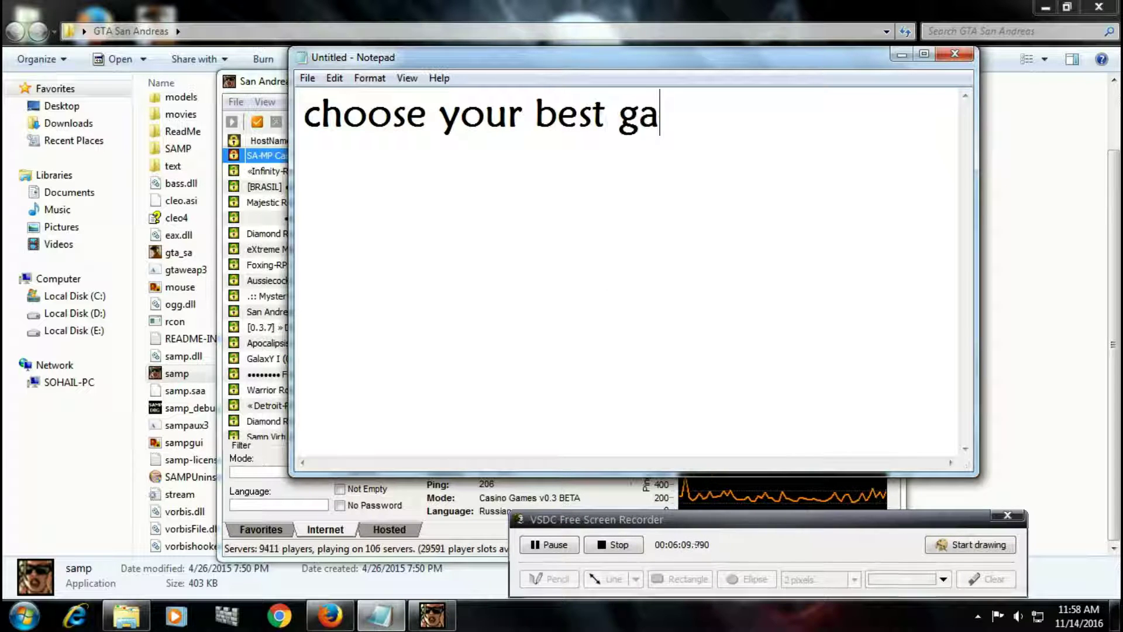
text(me server...)
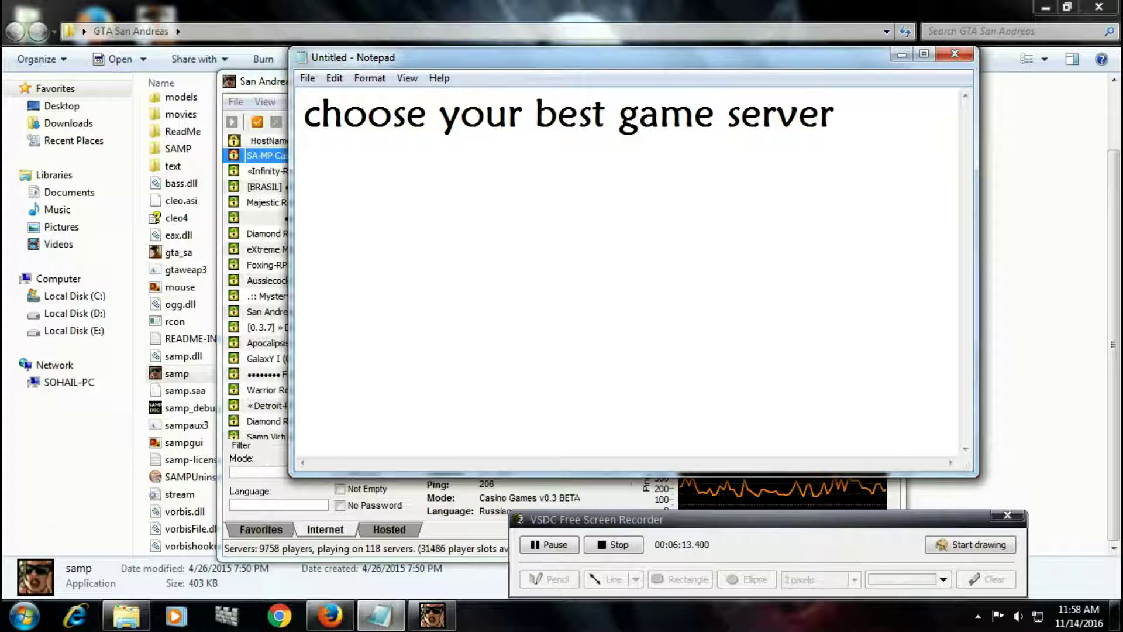
Minimize the note and select the "GamerX 0.3.7 - Visit gamerxserver.com" server in the Internet server list.
click(901, 54)
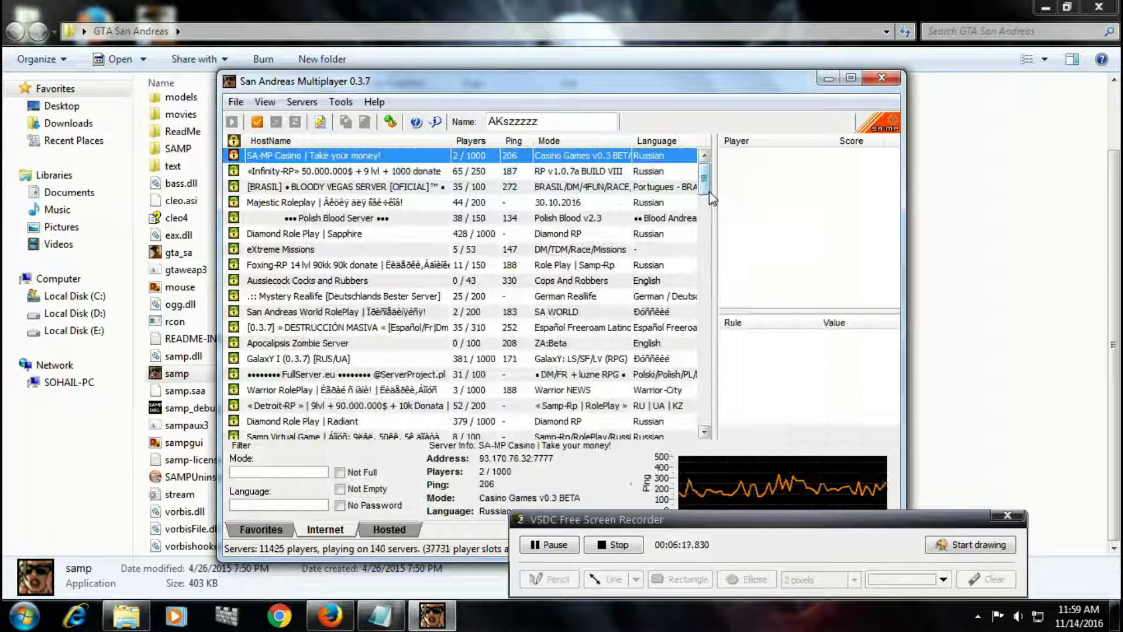
scroll(649, 281, down, 6)
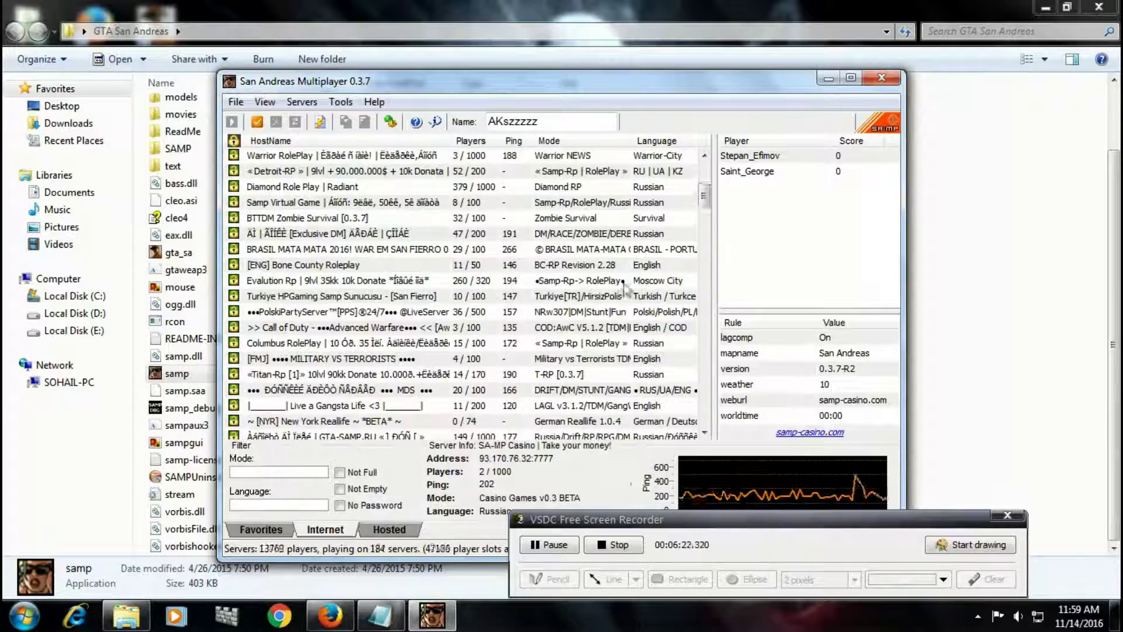
scroll(643, 276, down, 10)
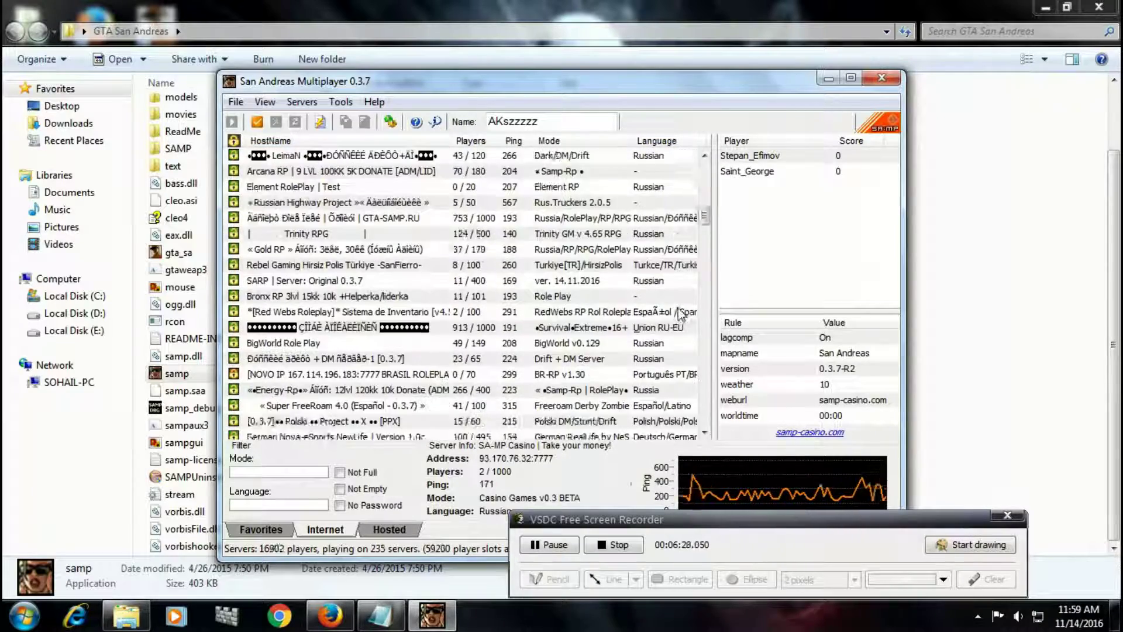
scroll(664, 359, down, 10)
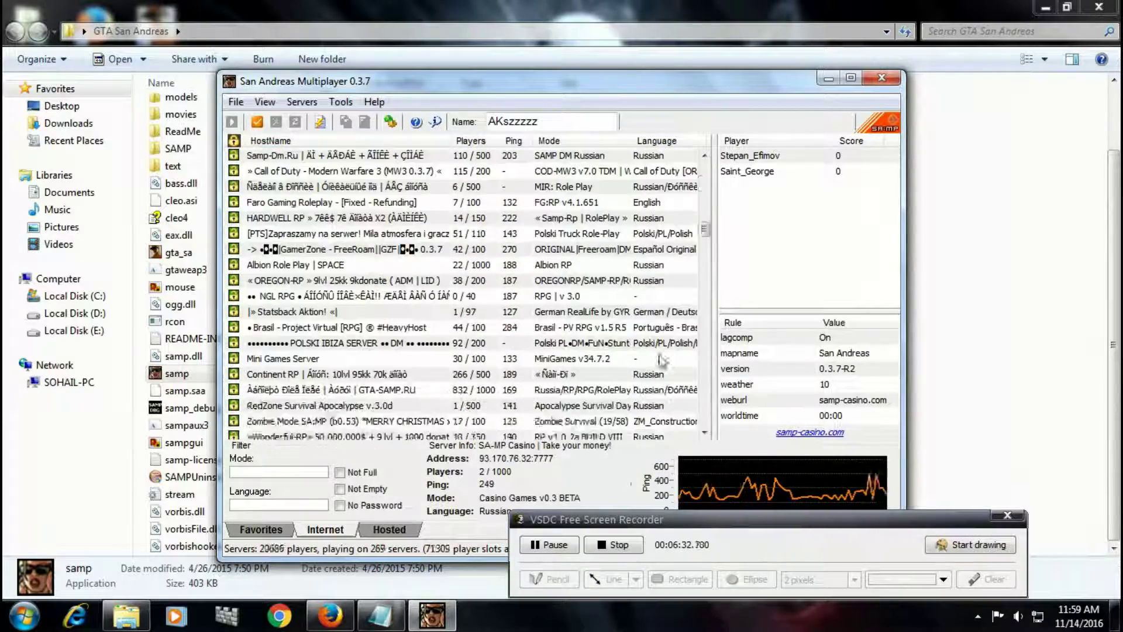
click(467, 390)
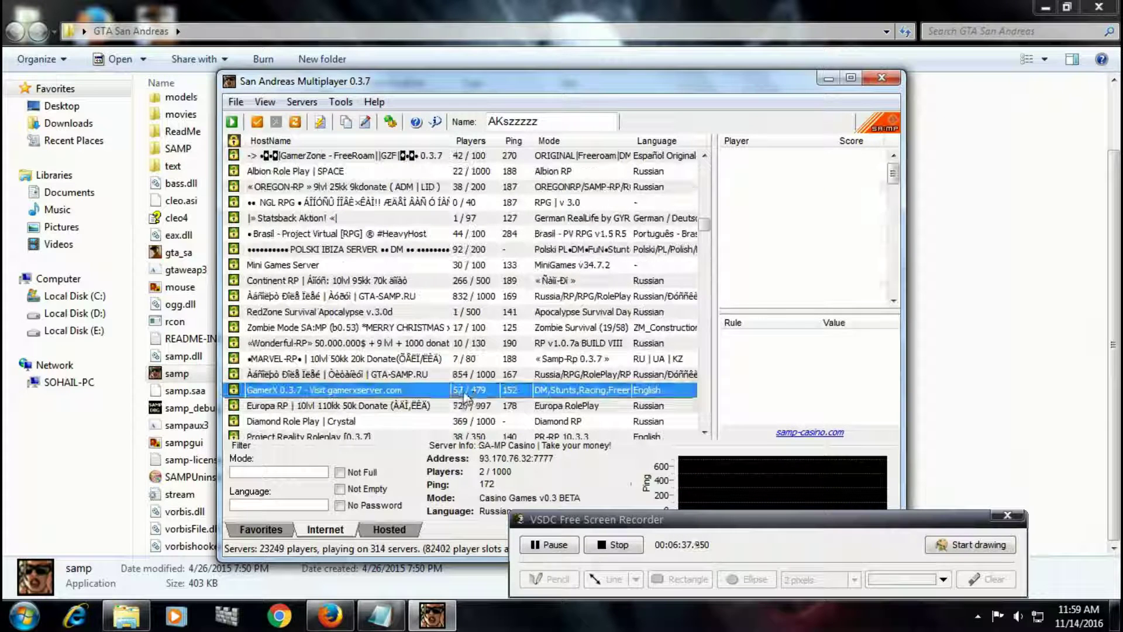
Return to Notepad and replace the note's text with "i will choose this server...".
click(381, 615)
key(ctrl+a)
key(BackSpace)
text(i will ch)
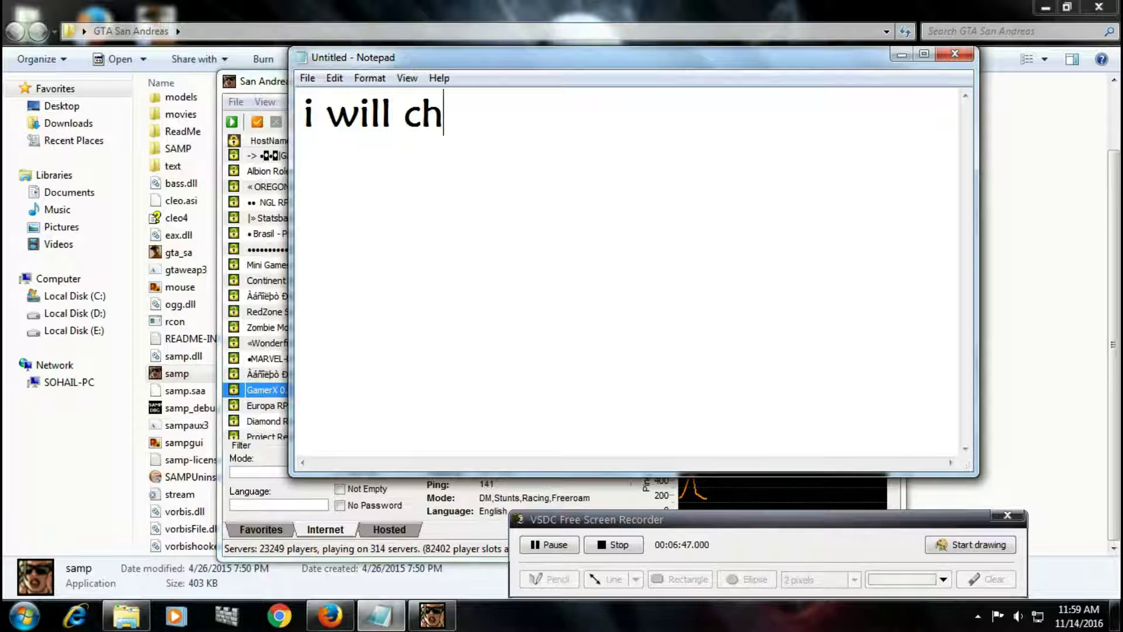
text(oose this server...)
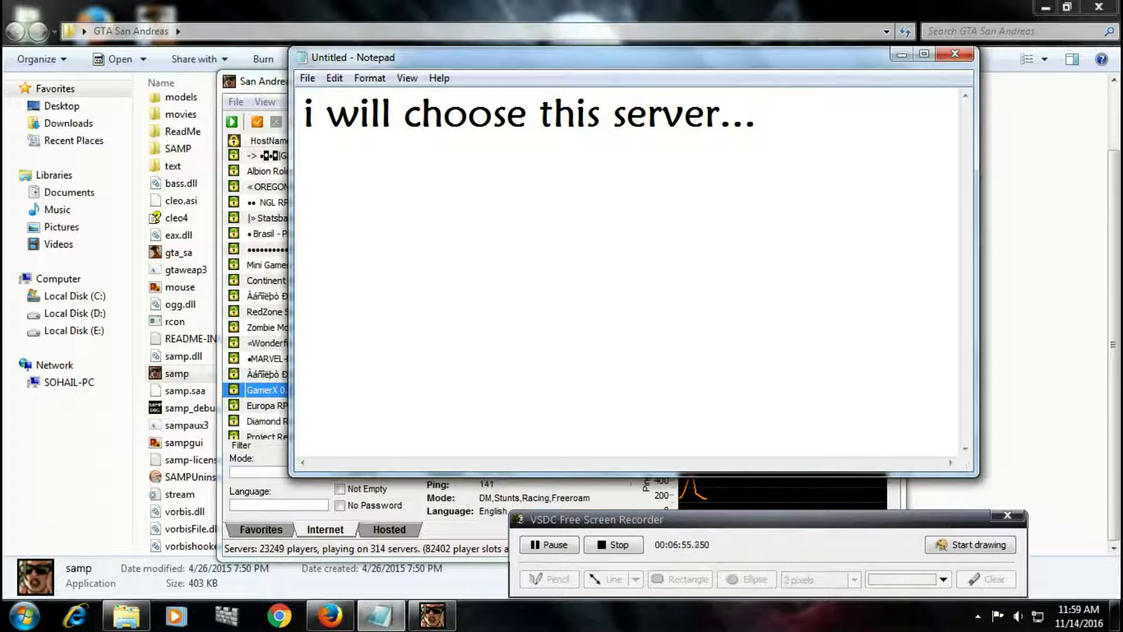
Replace the note's text with "double click to open them...".
key(ctrl+a)
key(BackSpace)
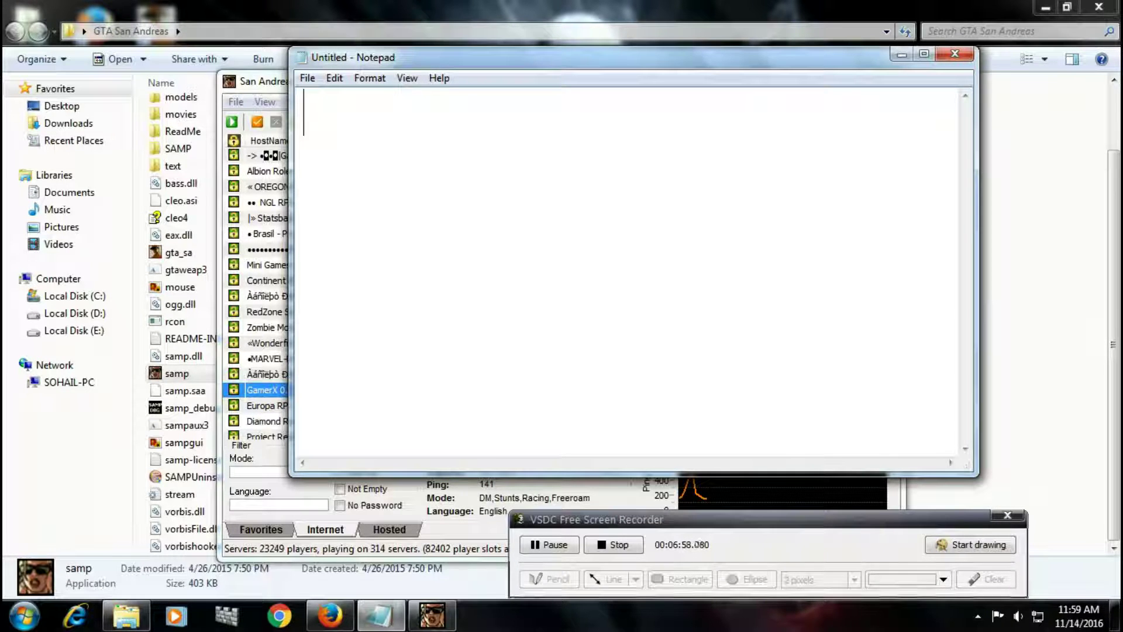
text(dou)
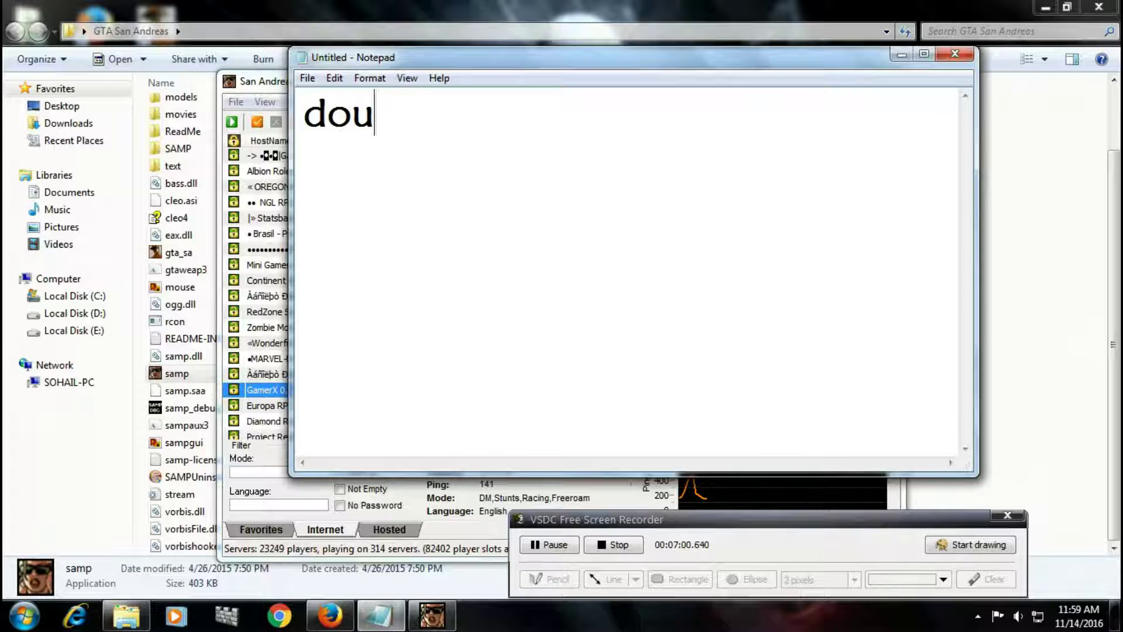
text(ble click )
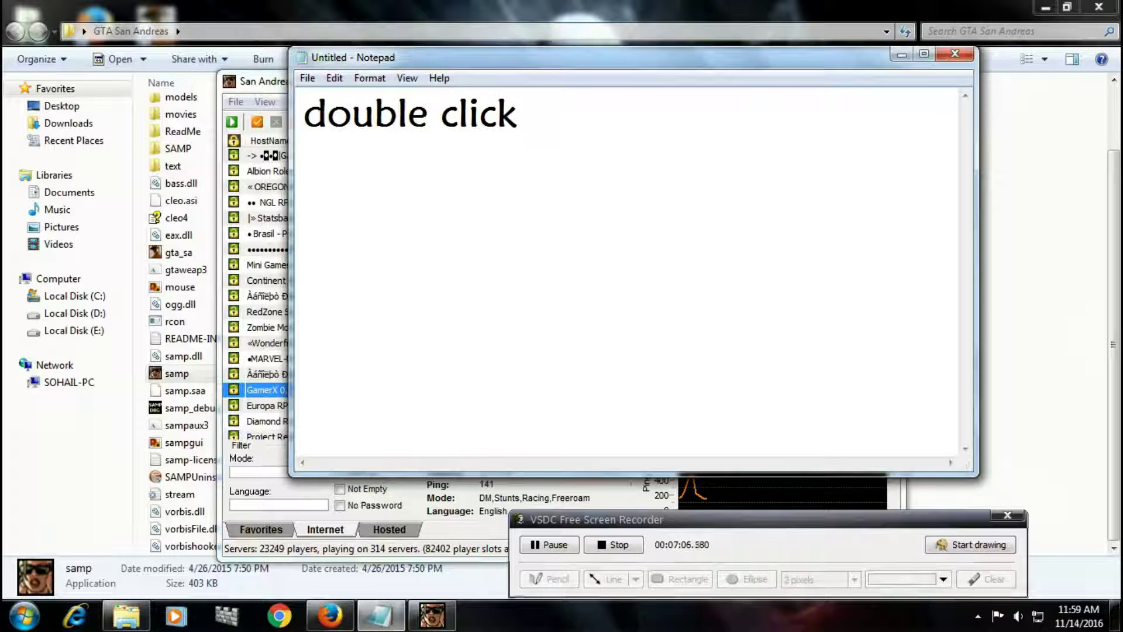
text(to open them...)
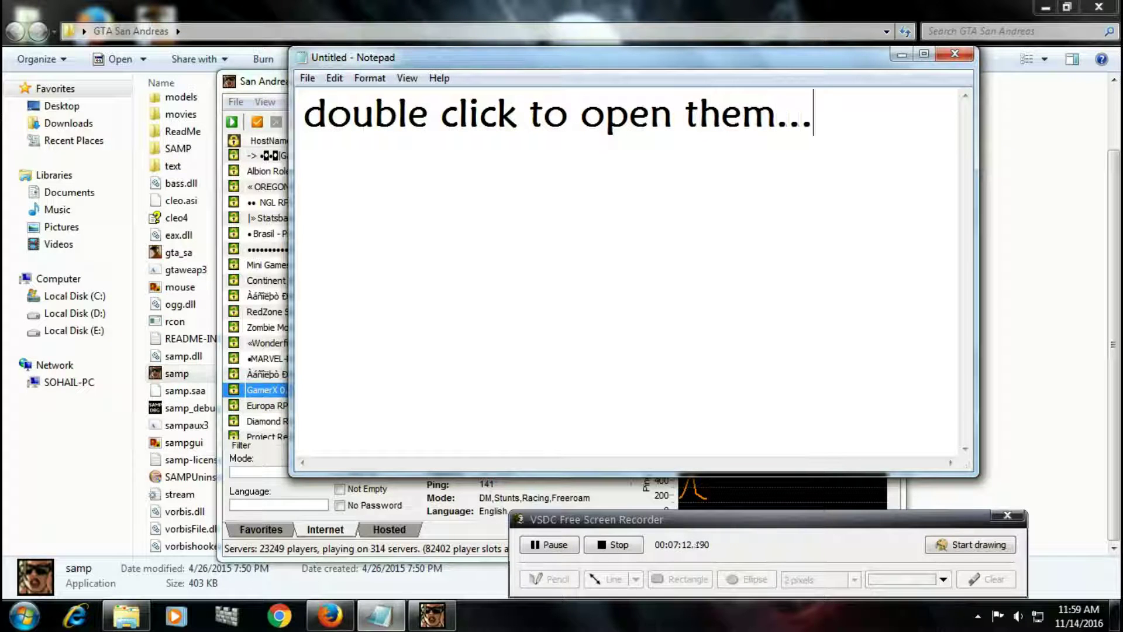
Bring the note back up and replace its text with "and click connect".
click(380, 614)
click(380, 614)
key(ctrl+a)
key(BackSpace)
text(and click connect)
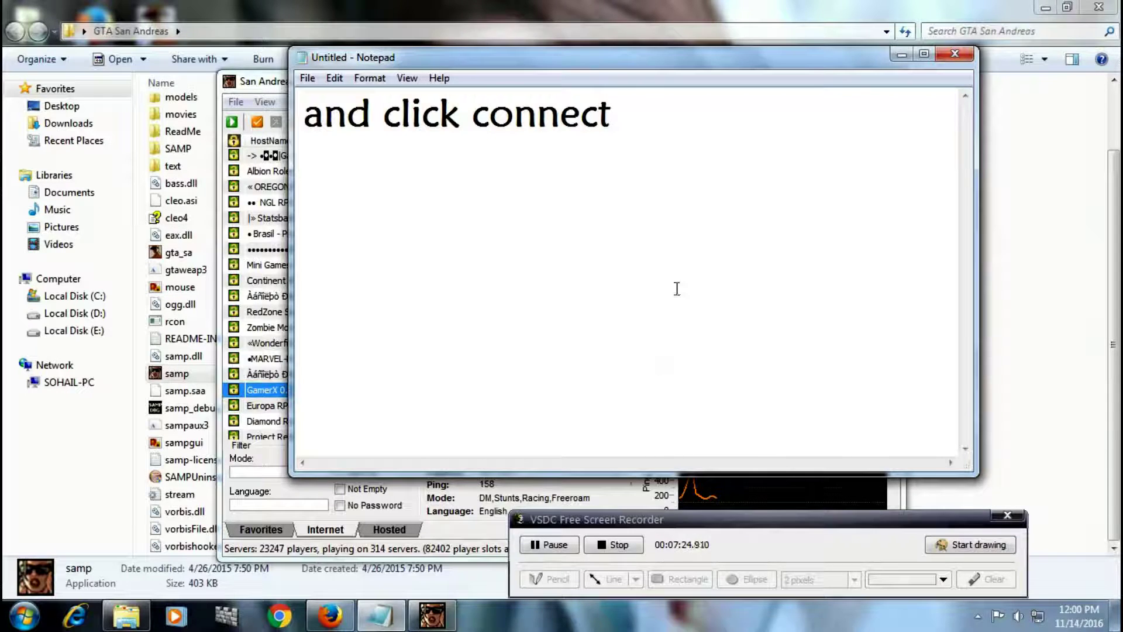
Minimize the note and connect to the GamerX 0.3.7 server.
click(901, 54)
click(488, 400)
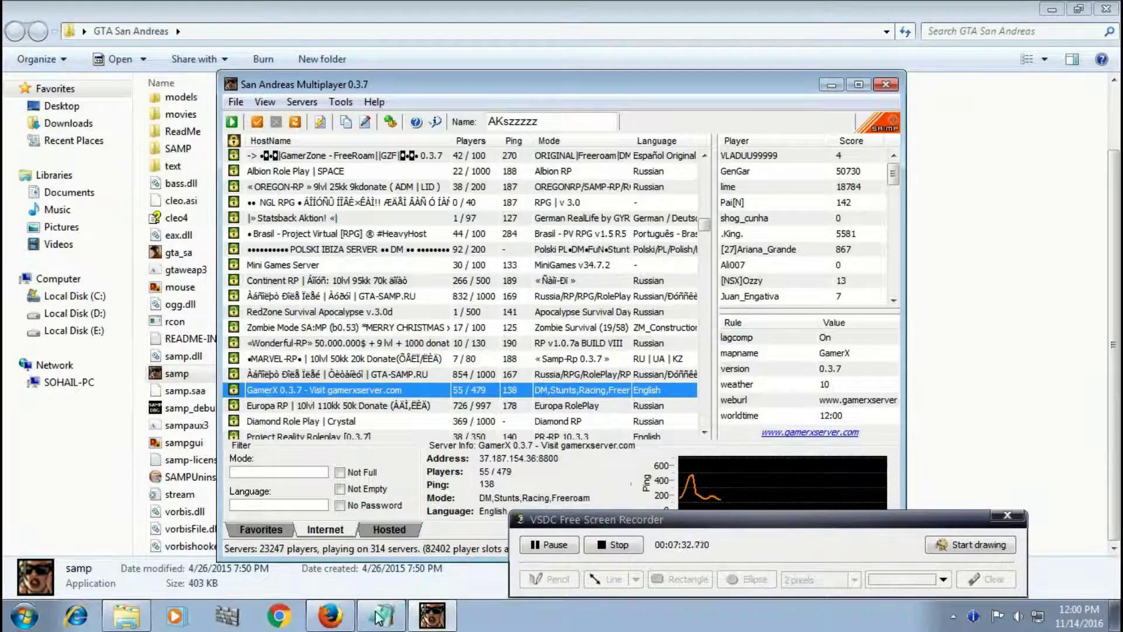
Return to Notepad and replace the note with "wait..." and, on a second line, "and enjoy" followed by a row of dots.
click(380, 615)
key(ctrl+a)
key(BackSpace)
text(wait)
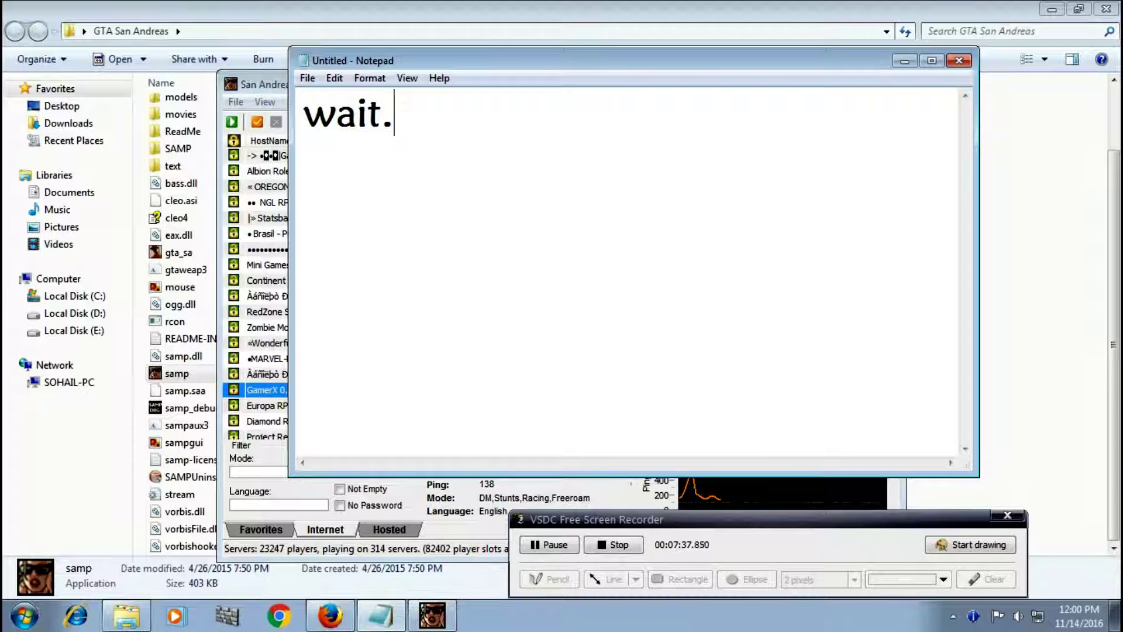
text(... and)
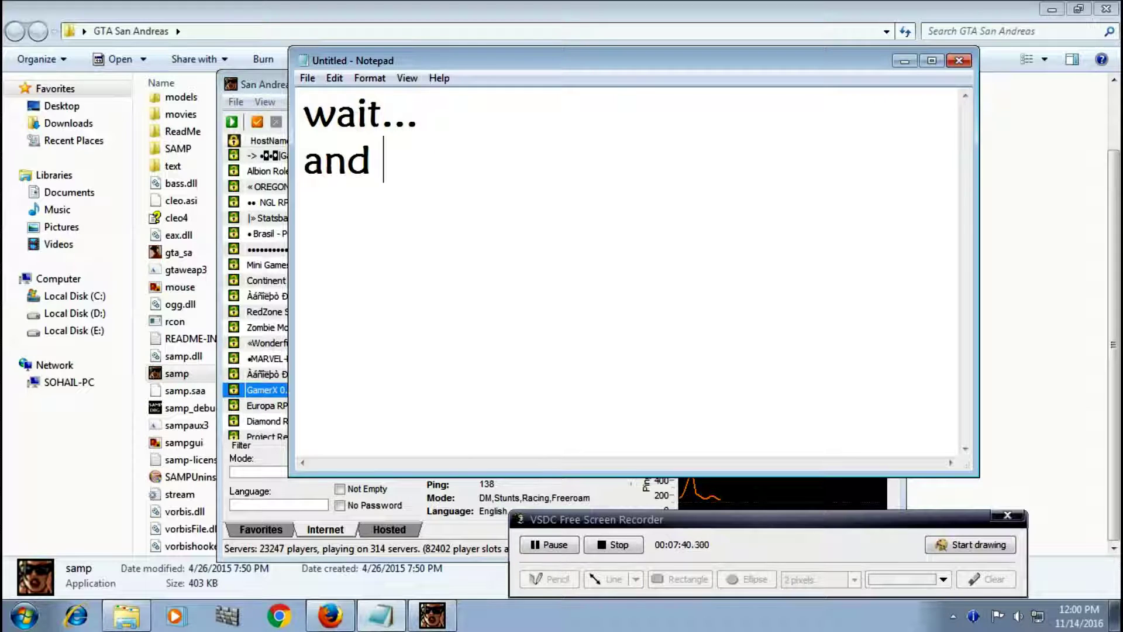
text( enj)
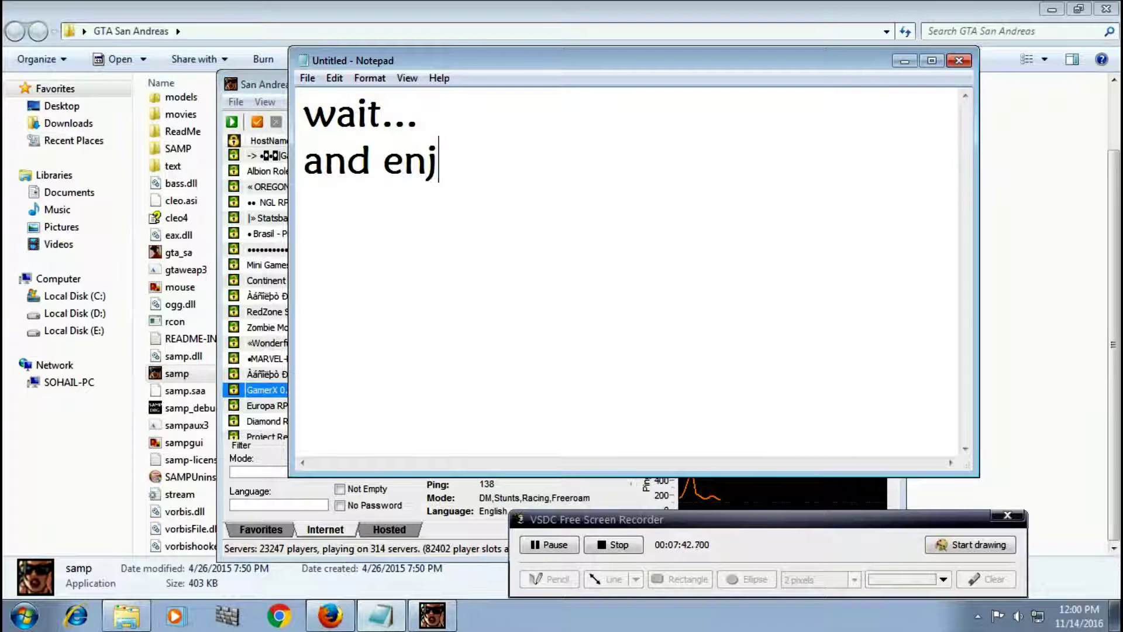
text(oy......................)
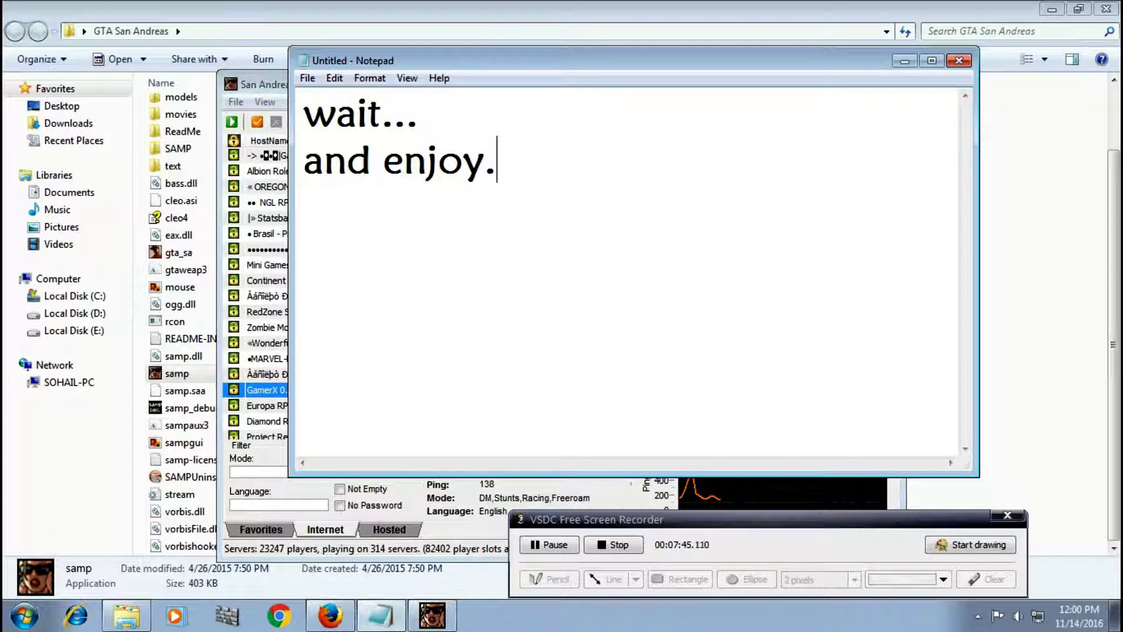
Minimize the note and spawn the player character in the game on the GamerX server.
click(903, 65)
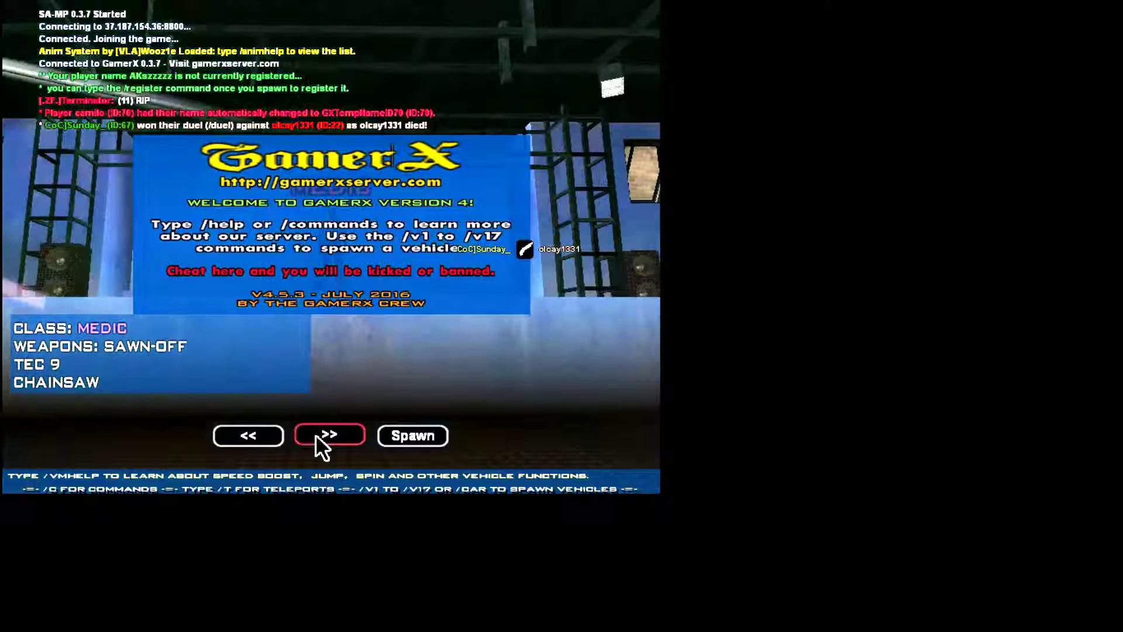
click(428, 435)
click(339, 368)
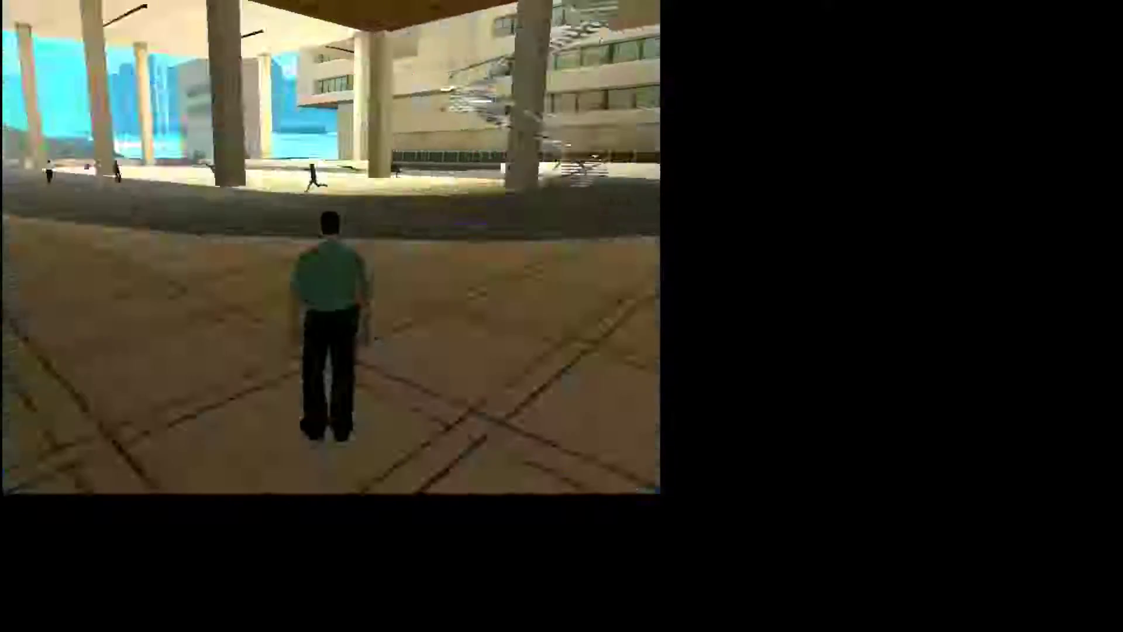
Run the character forward across the plaza and leave the game for the Windows desktop.
key(w)
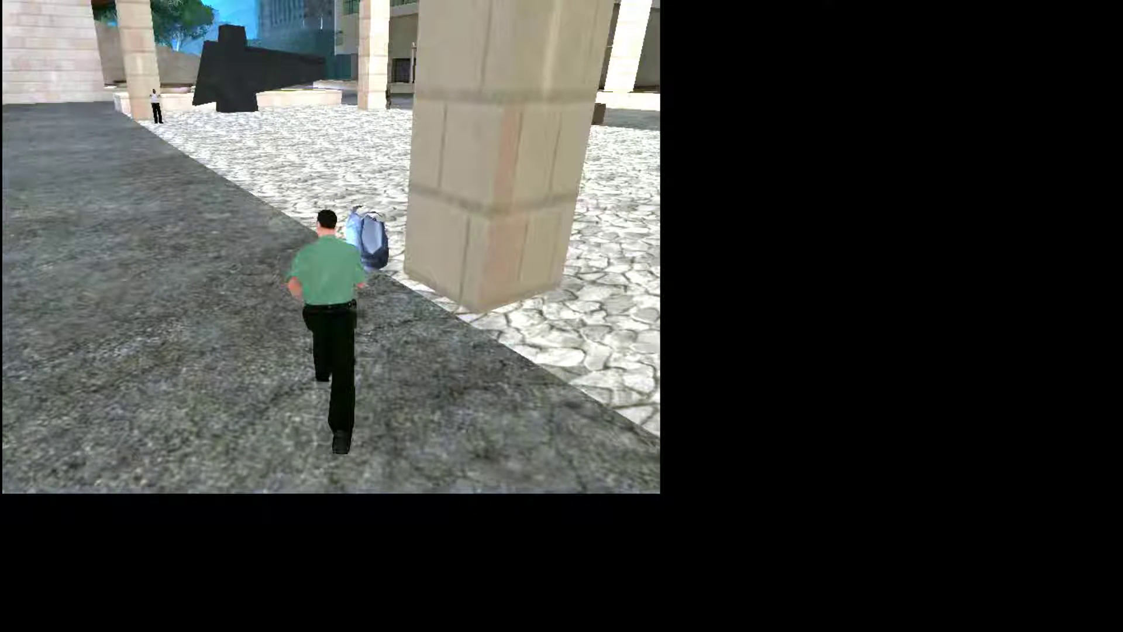
key(super)
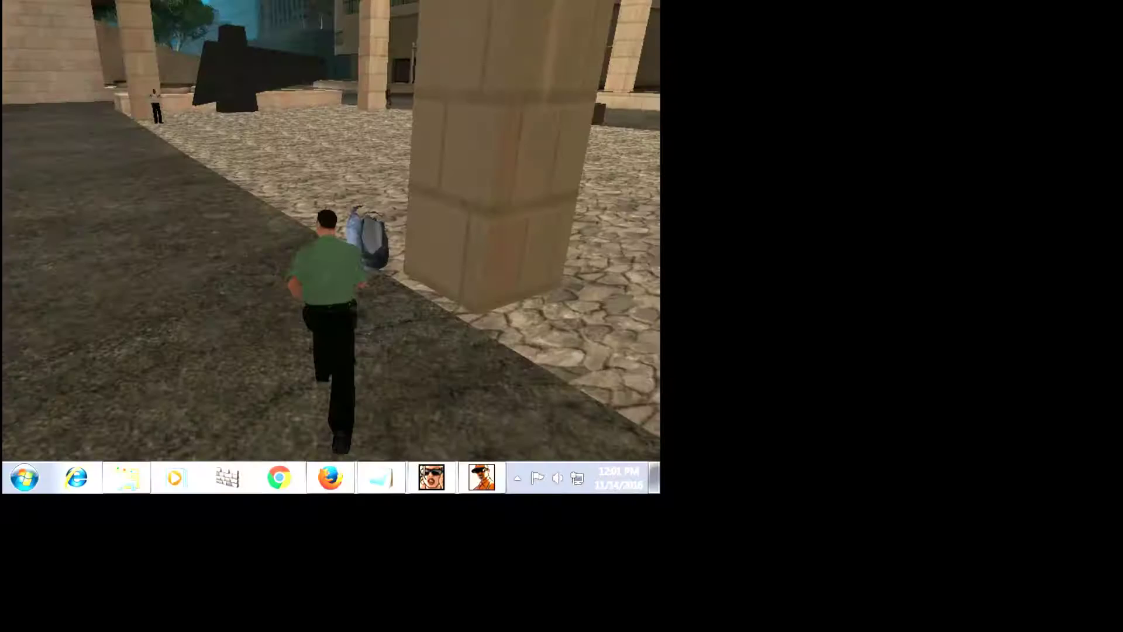
key(super)
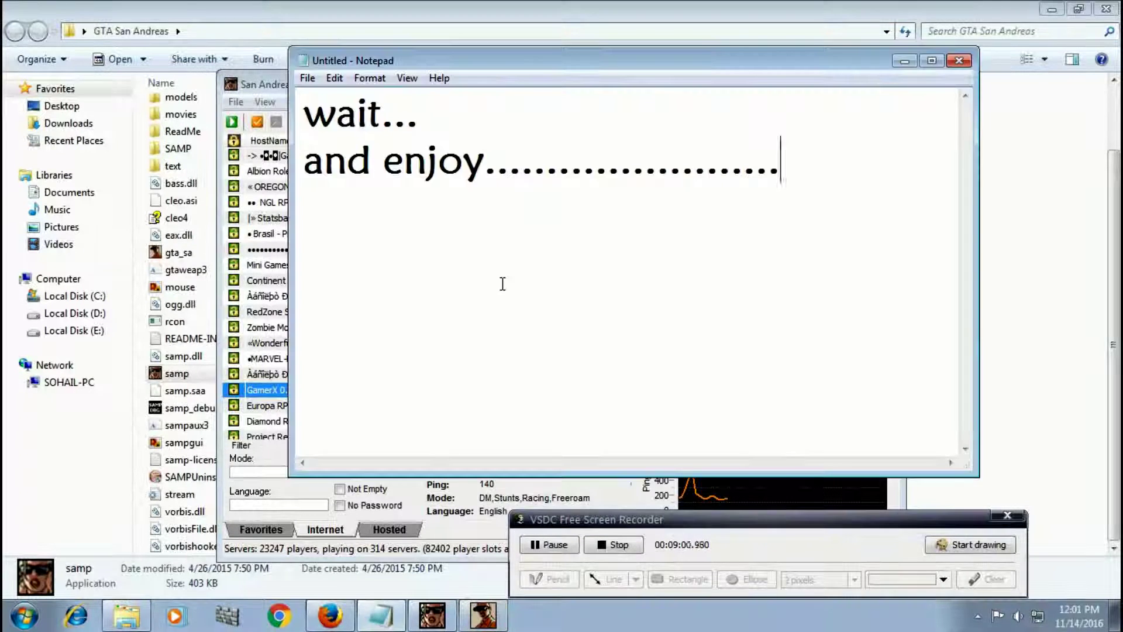
Return to Notepad and replace the note with "so thank you........" and, on a second line, "for watching".
click(380, 616)
key(ctrl+a)
key(BackSpace)
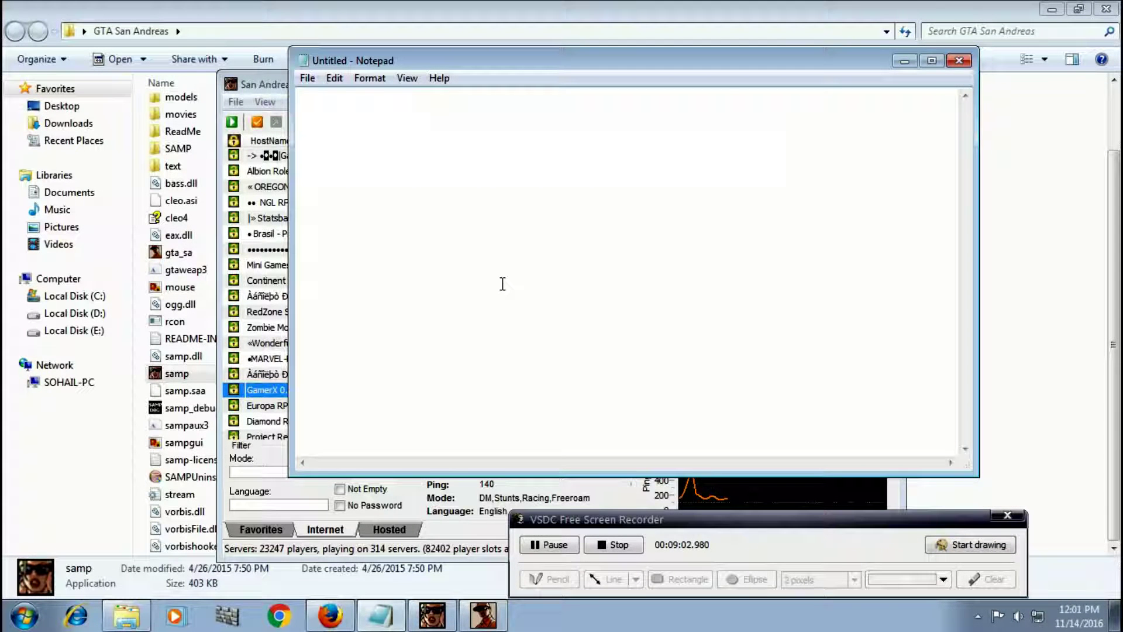
text(so thx)
key(BackSpace)
text(ank yo)
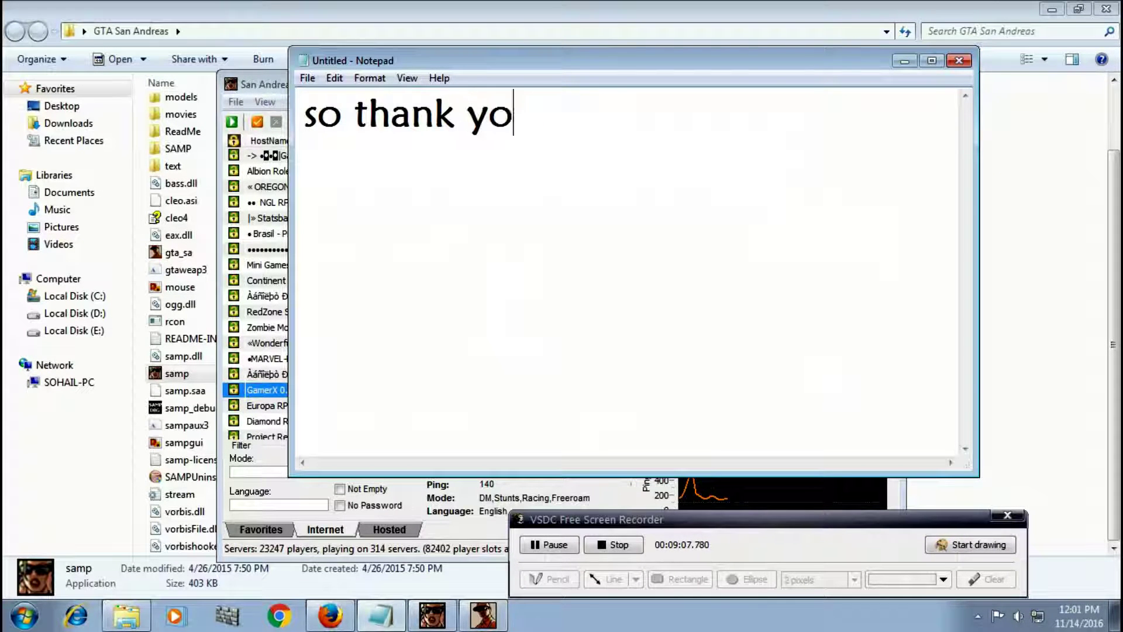
text(u........)
key(Return)
text(fo)
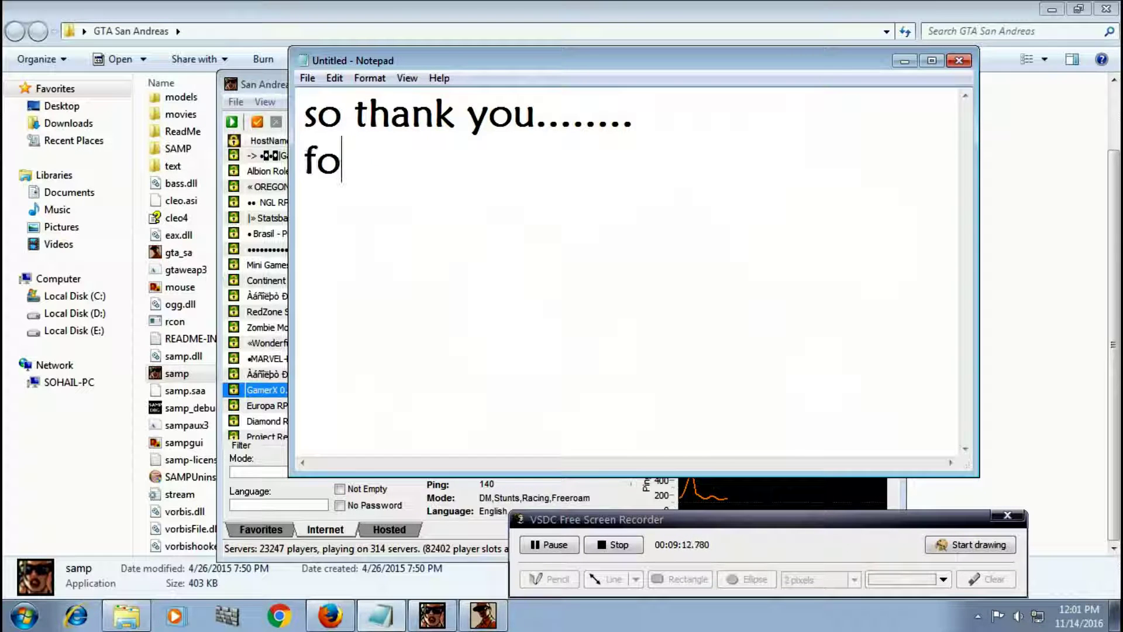
text(r watching)
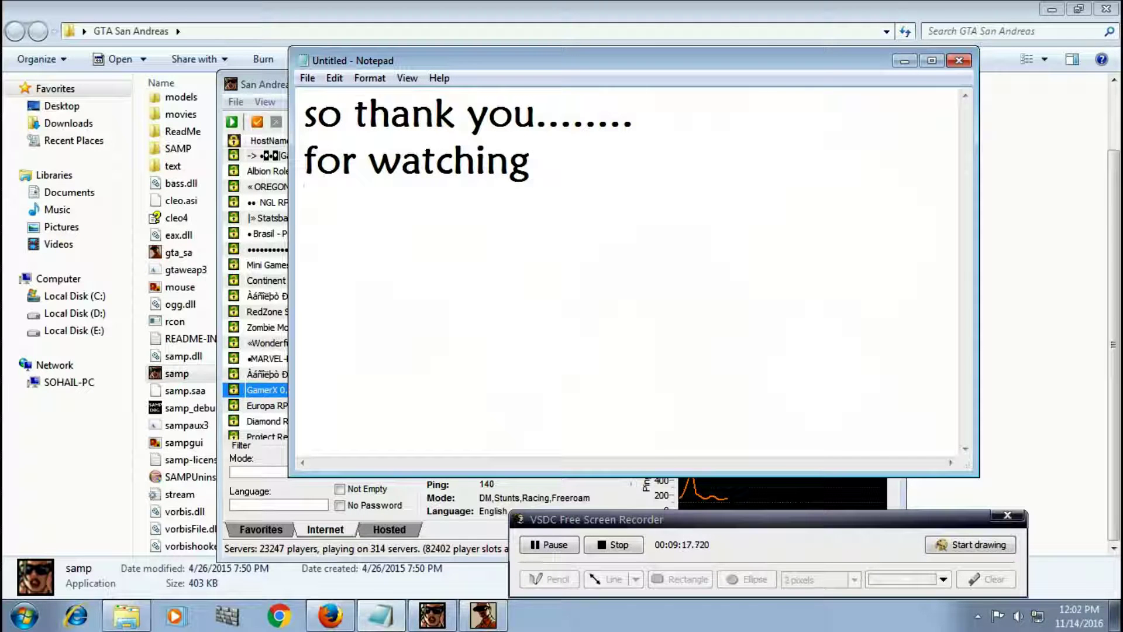
Leave a blank line under "for watching" and begin a closing line with "and dont".
key(Return)
text(and)
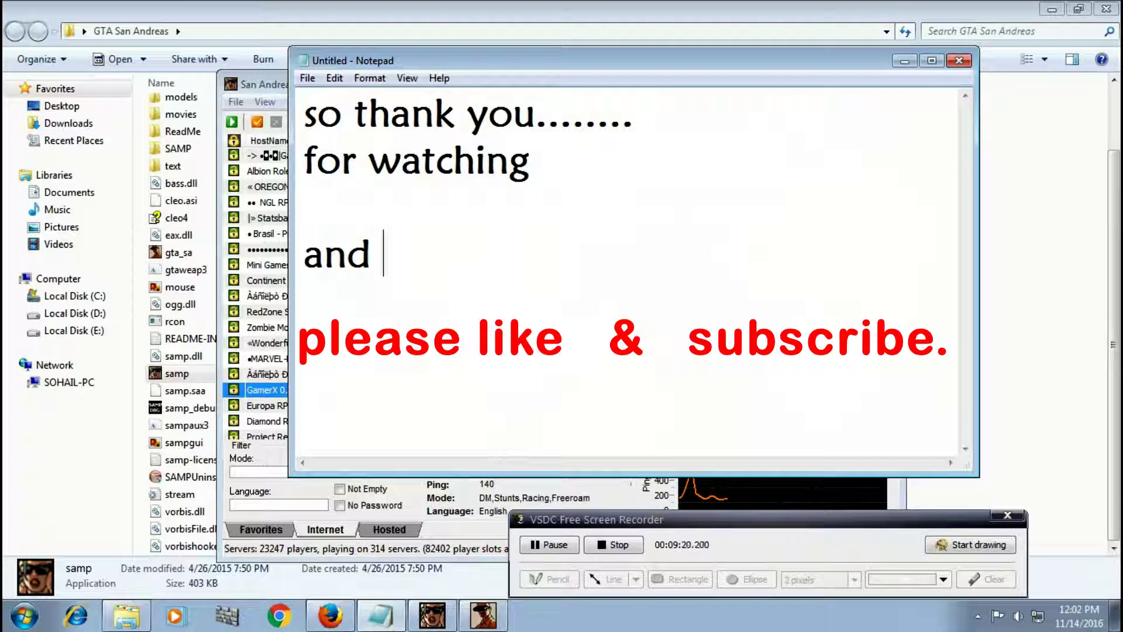
text( dont)
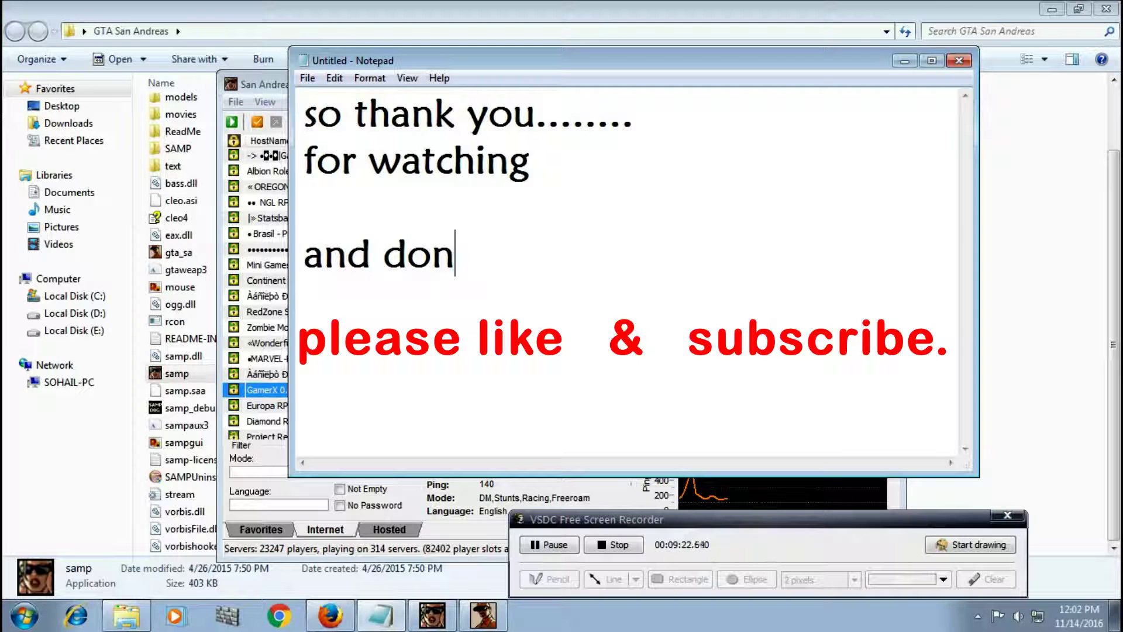